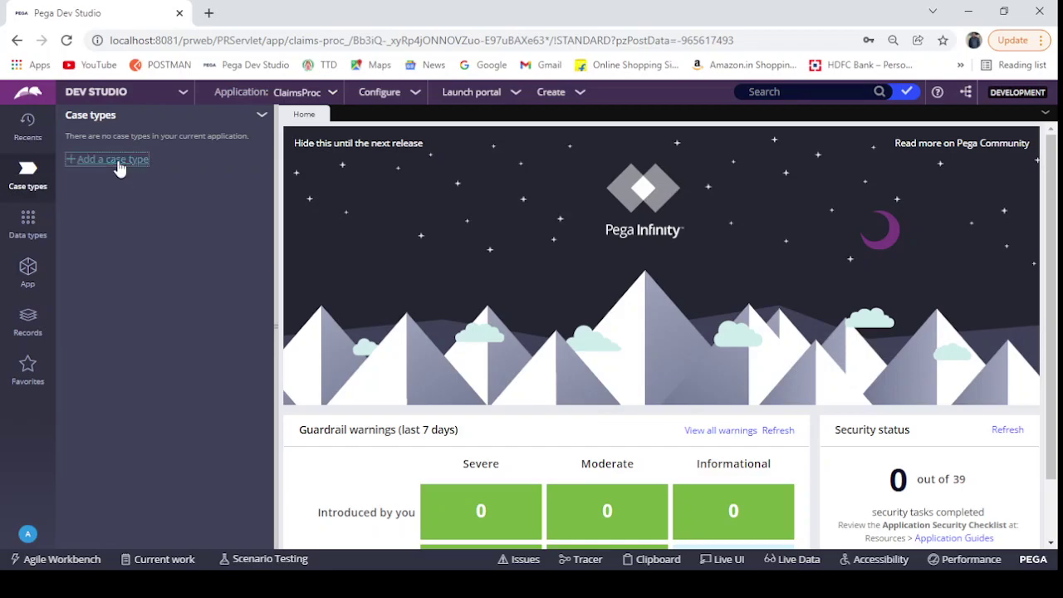
# - Add a case type named Generate PDF to the application
pyautogui.click(613, 308)
pyautogui.write('ge')
pyautogui.press('BackSpace')
pyautogui.press('BackSpace')
pyautogui.write('Generate PDF')
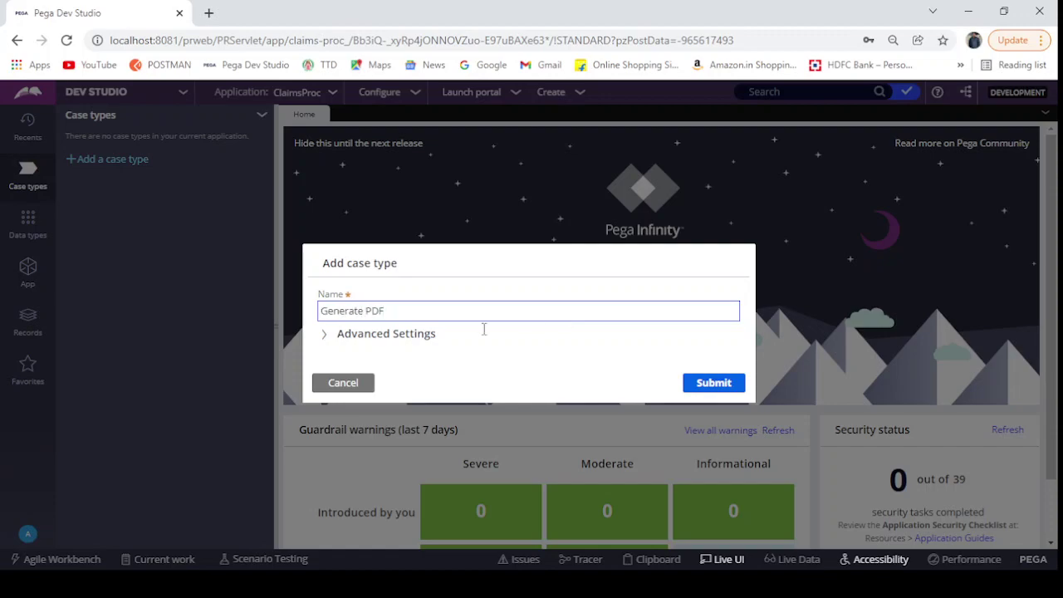
pyautogui.click(422, 334)
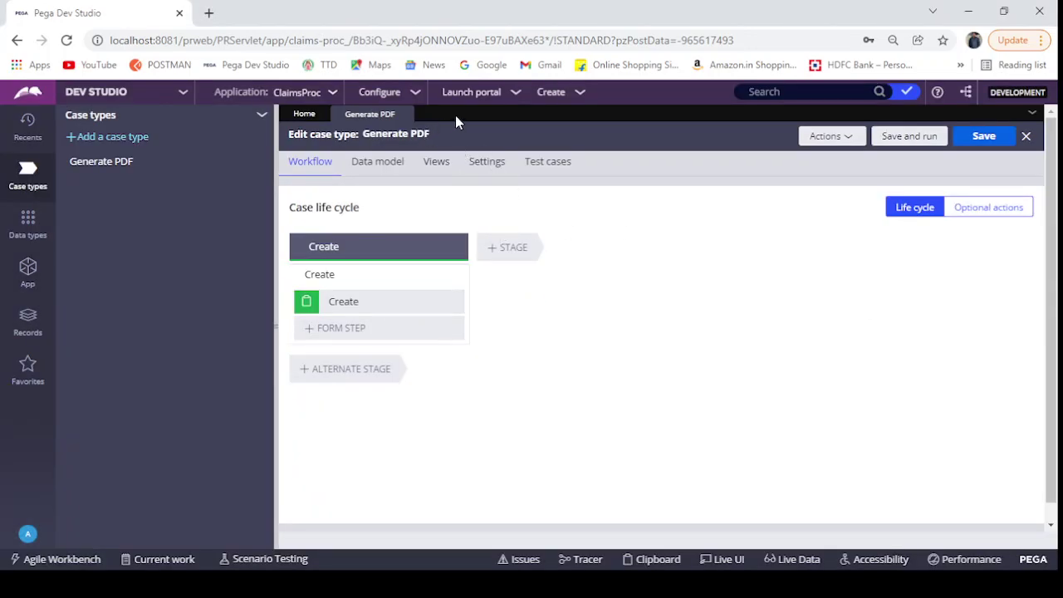
# - Add a Get Details stage after the Create stage, with a Collect information step named Get User Details
pyautogui.click(379, 247)
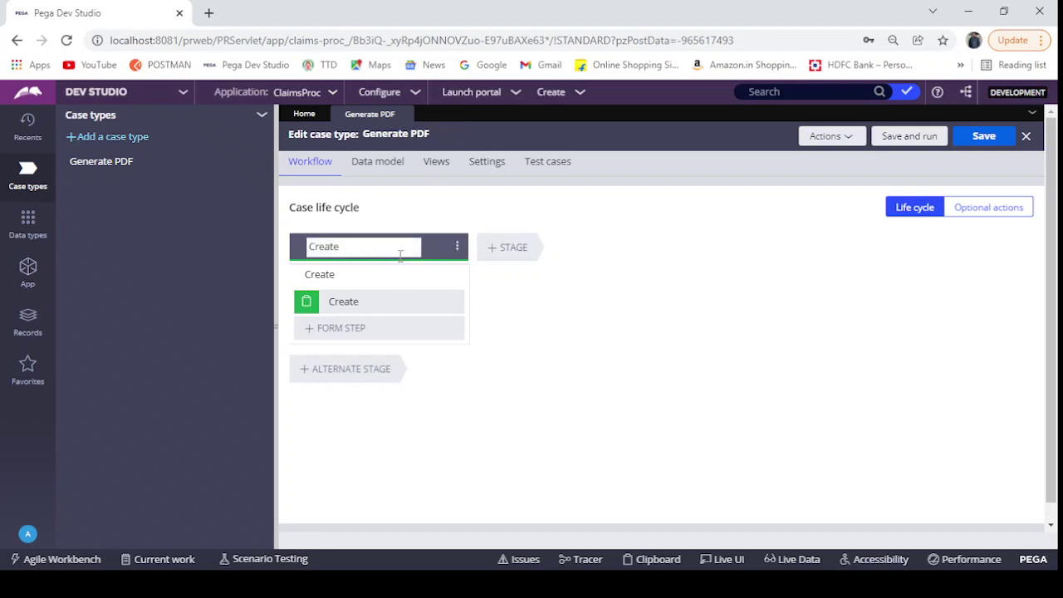
pyautogui.press('Return')
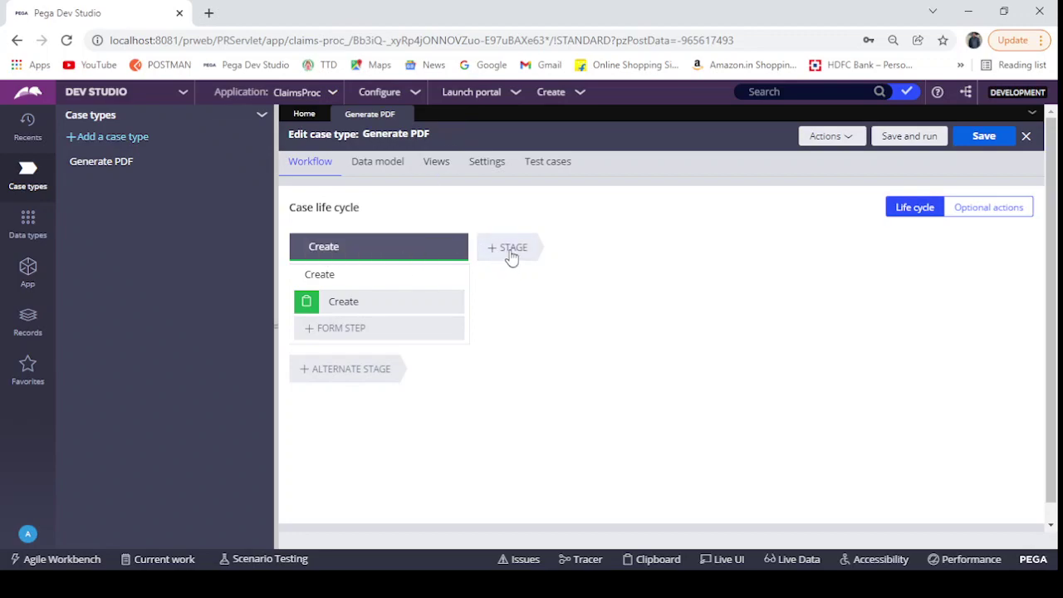
pyautogui.click(508, 250)
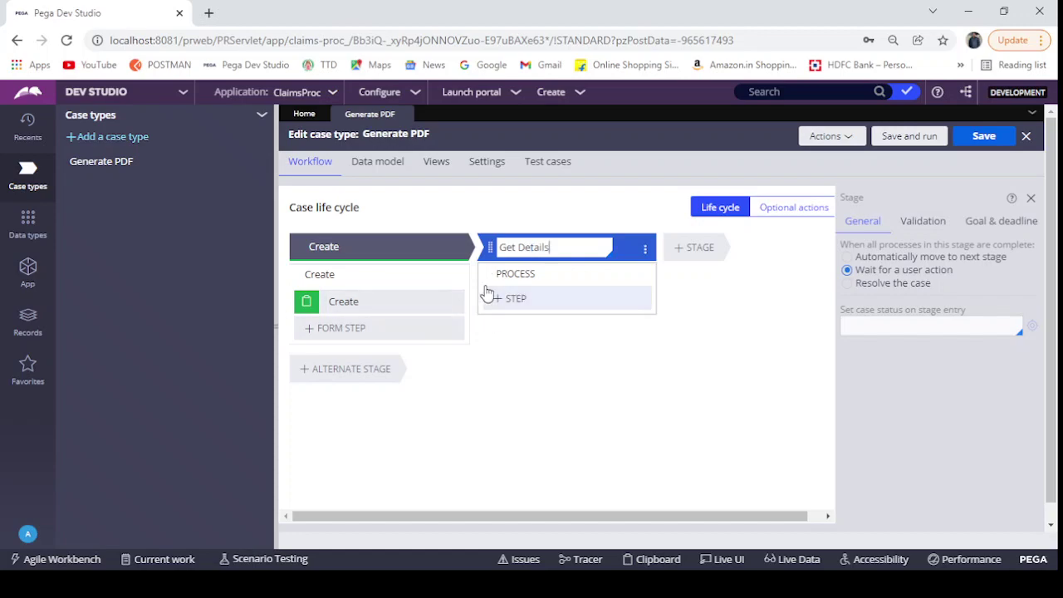
pyautogui.click(523, 301)
pyautogui.click(527, 356)
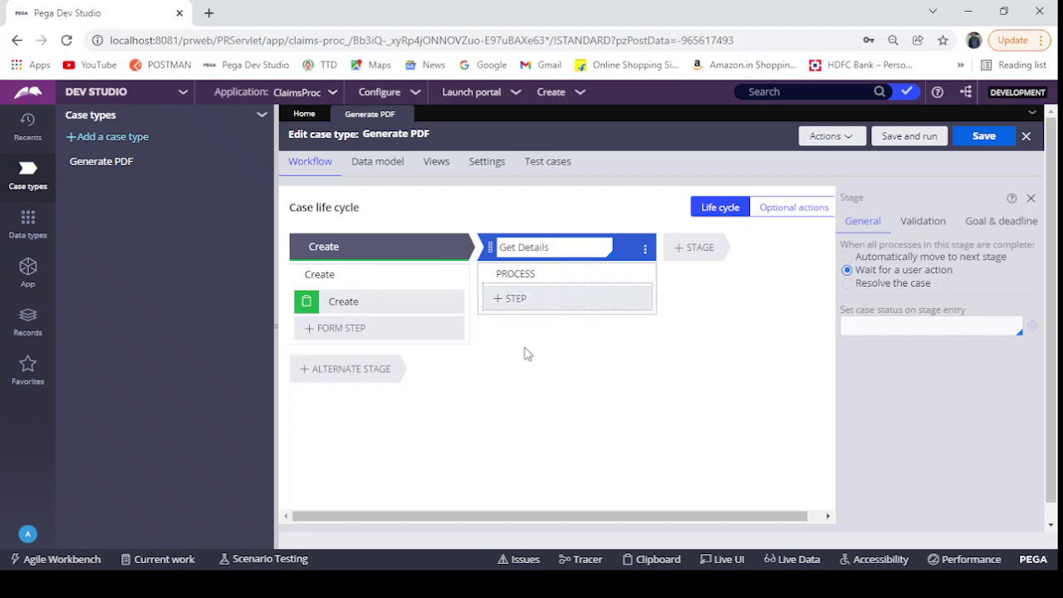
pyautogui.write('Get User Details')
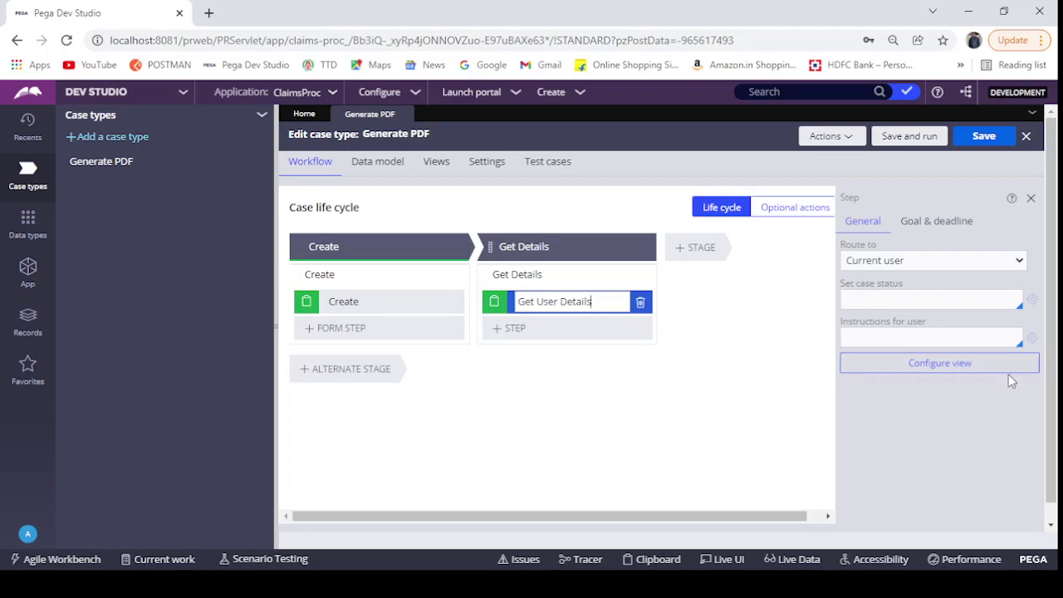
# - Configure the Get User Details view with single-line text fields First Name and Last Name
pyautogui.click(983, 364)
pyautogui.click(533, 266)
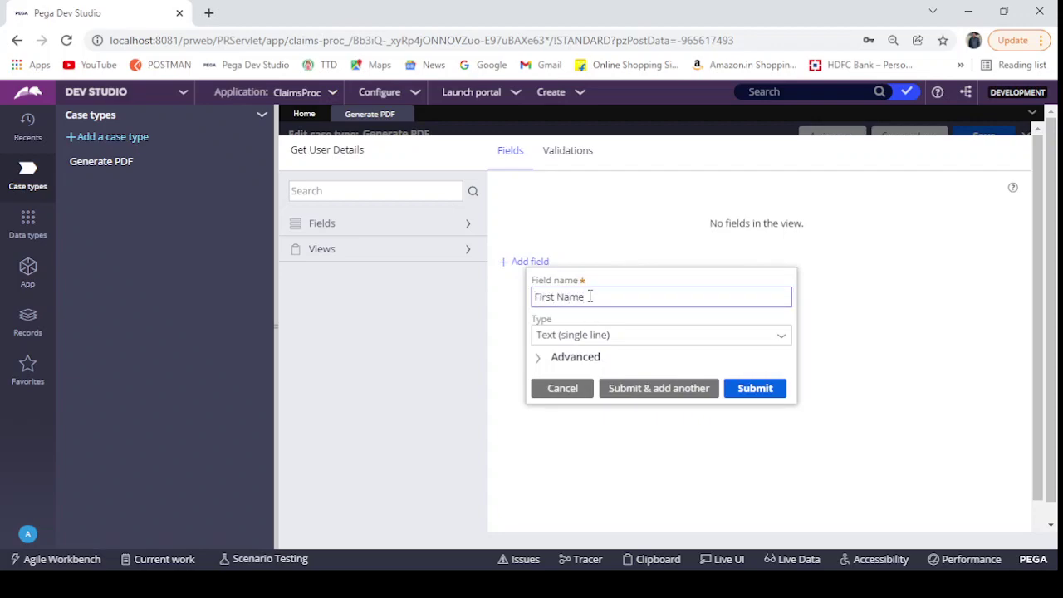
pyautogui.click(681, 390)
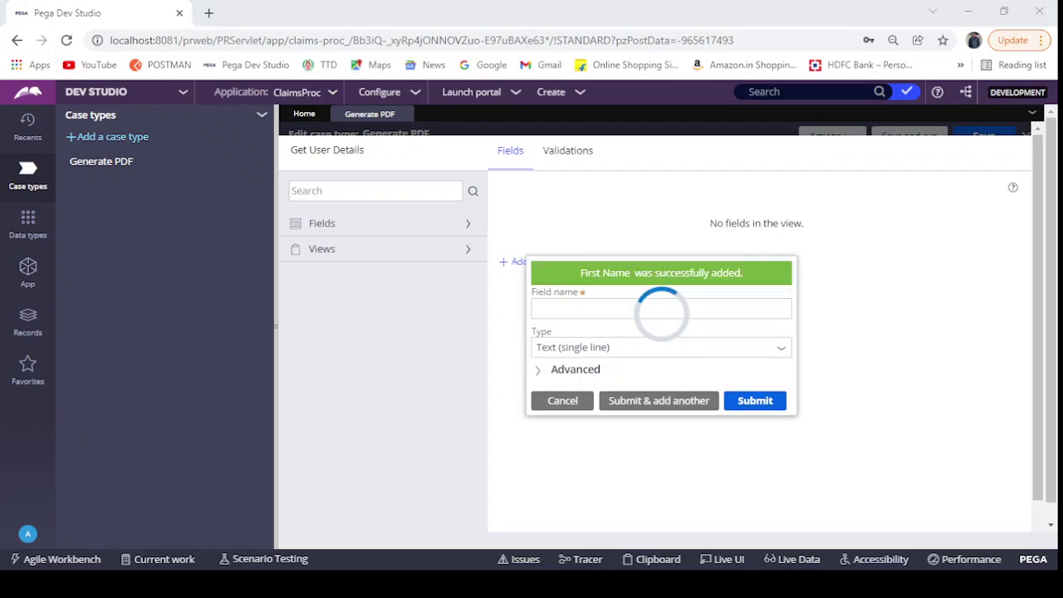
pyautogui.write('Last Nam')
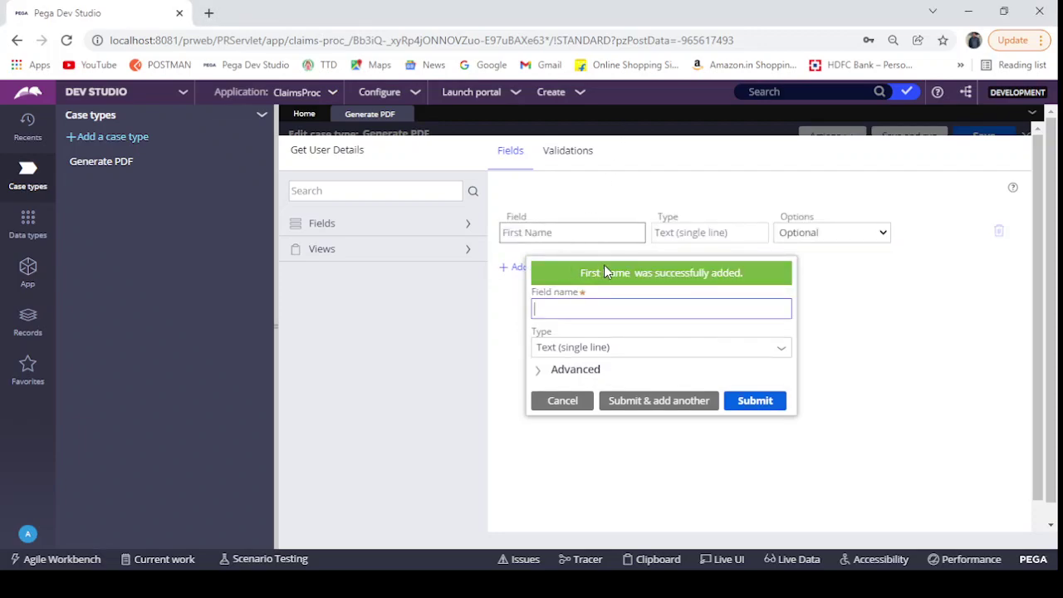
pyautogui.write('e')
pyautogui.click(673, 407)
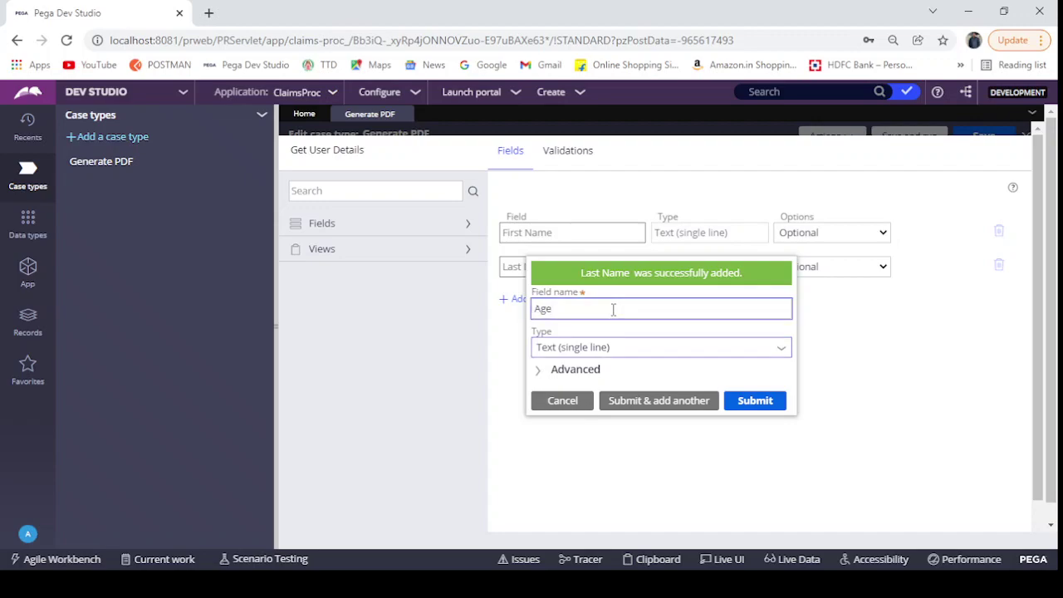
# - Add a field named Age of type Integer to the Get User Details view
pyautogui.click(781, 348)
pyautogui.scroll(-1, 605, 277)
pyautogui.scroll(-2, 590, 266)
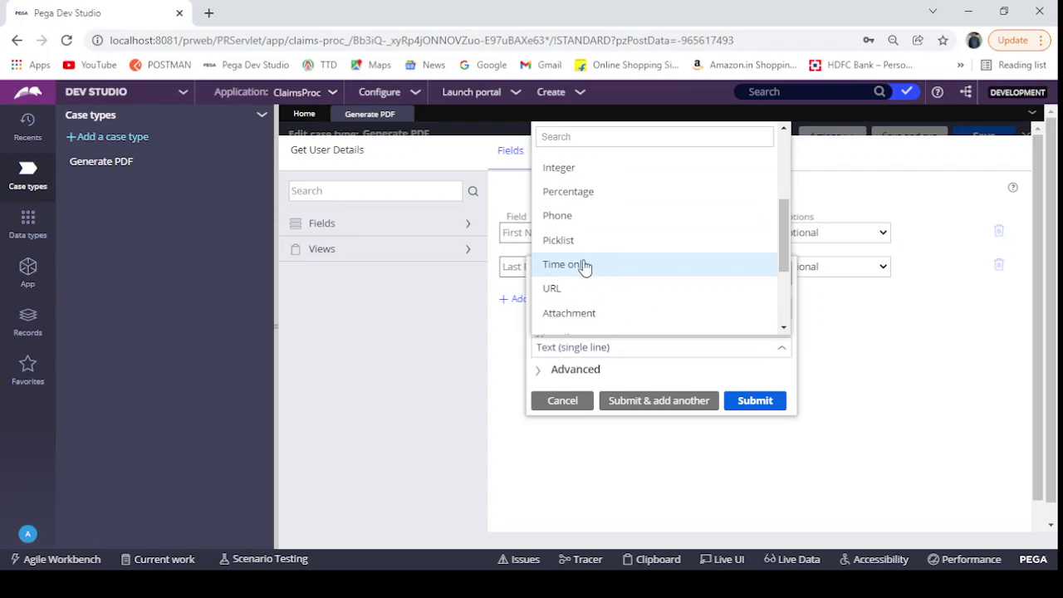
pyautogui.click(553, 175)
pyautogui.click(679, 403)
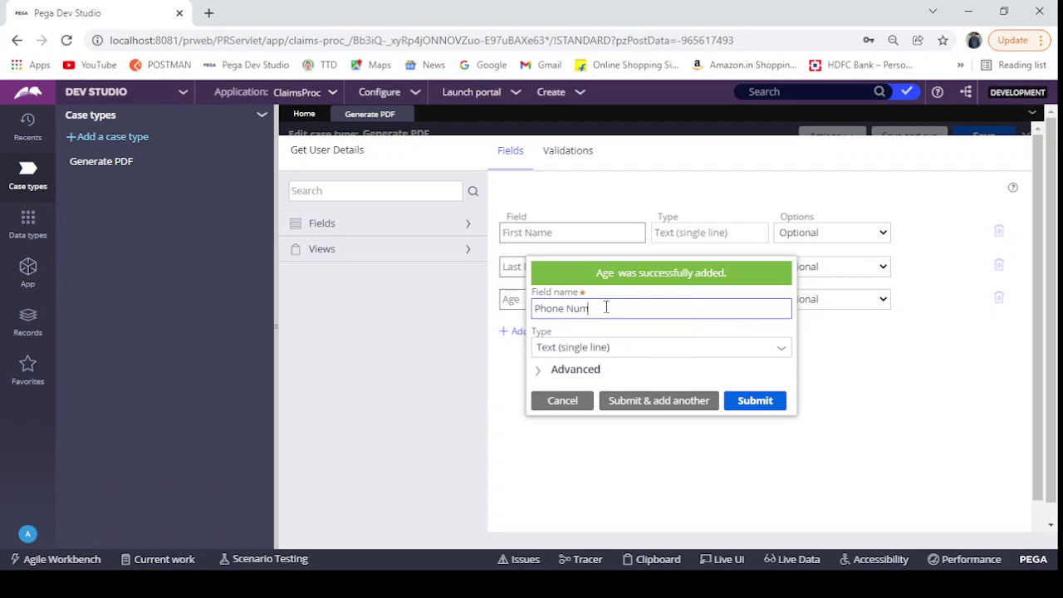
# - Add a Phone Number field of type Phone and submit the Get User Details view
pyautogui.click(781, 351)
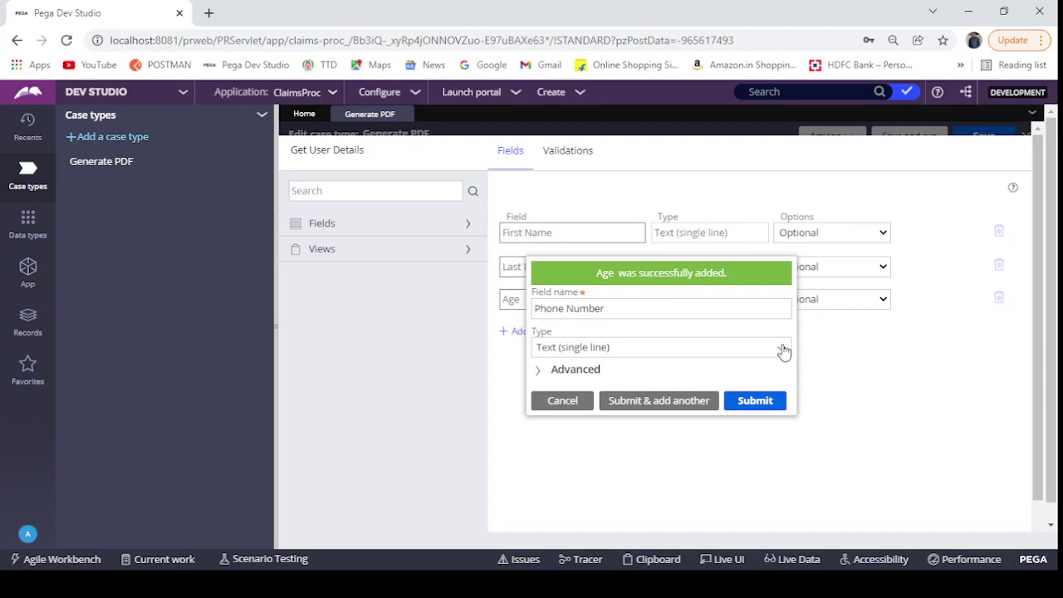
pyautogui.click(781, 352)
pyautogui.scroll(-2, 603, 291)
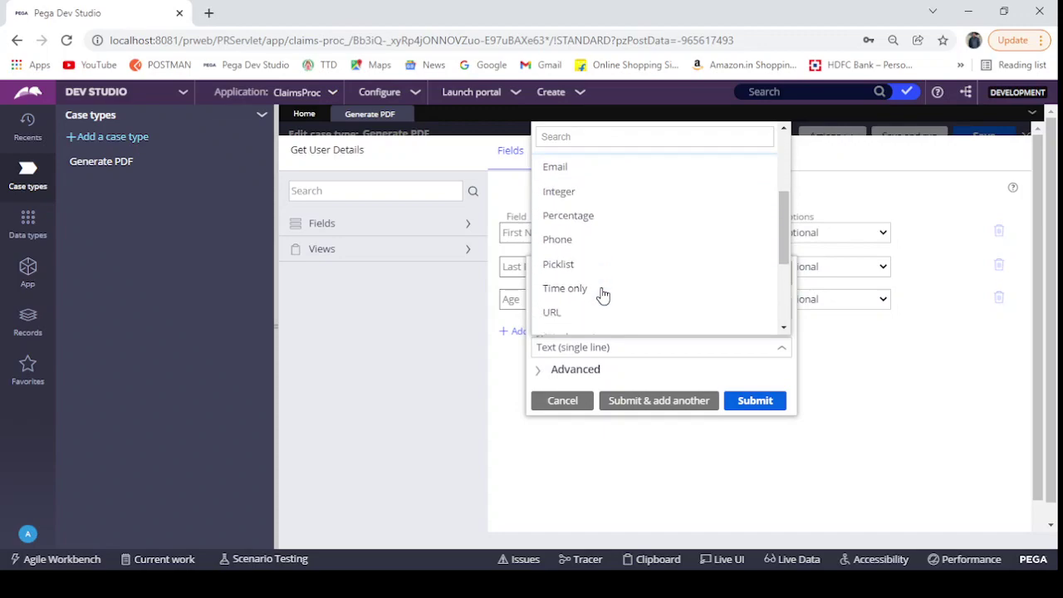
pyautogui.click(580, 240)
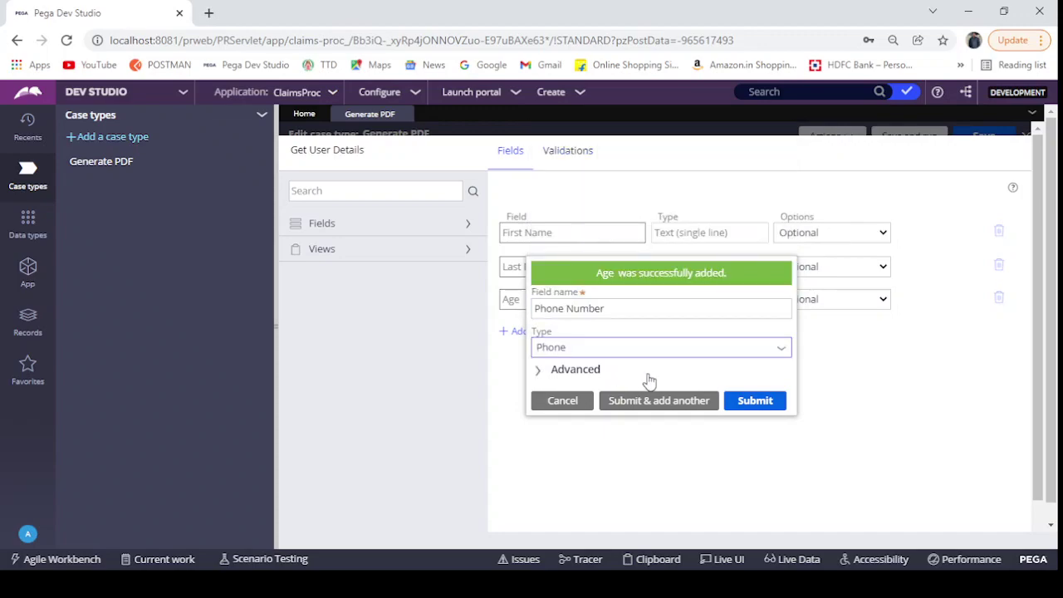
pyautogui.click(748, 405)
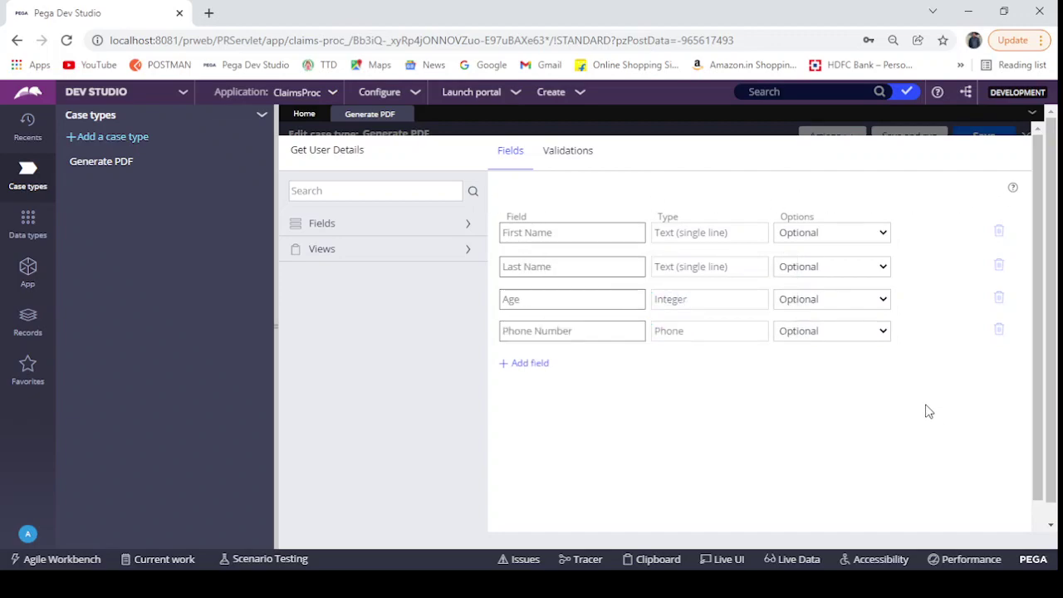
pyautogui.scroll(-1, 937, 356)
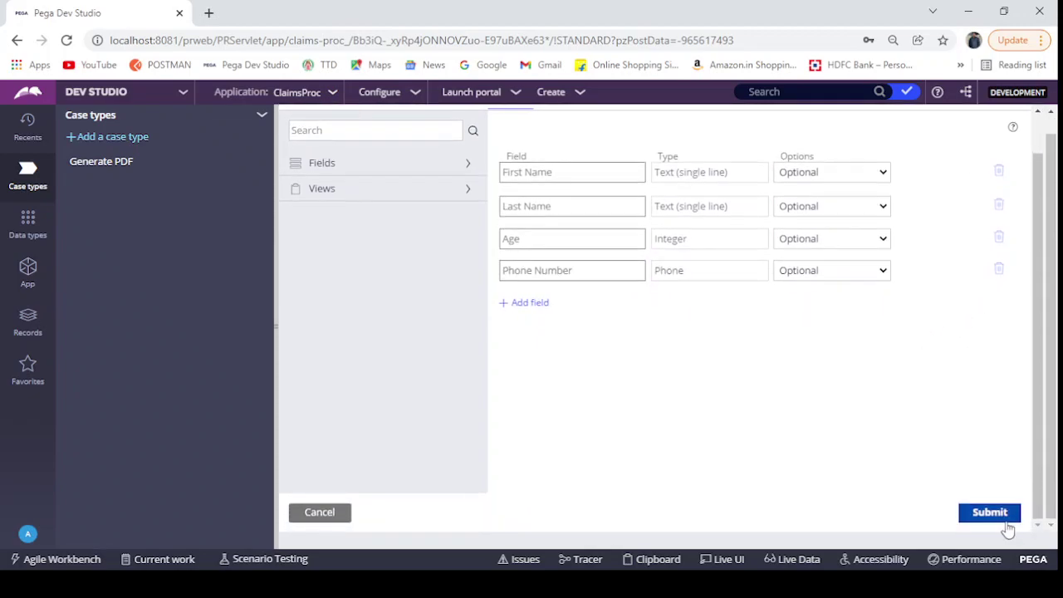
pyautogui.click(990, 512)
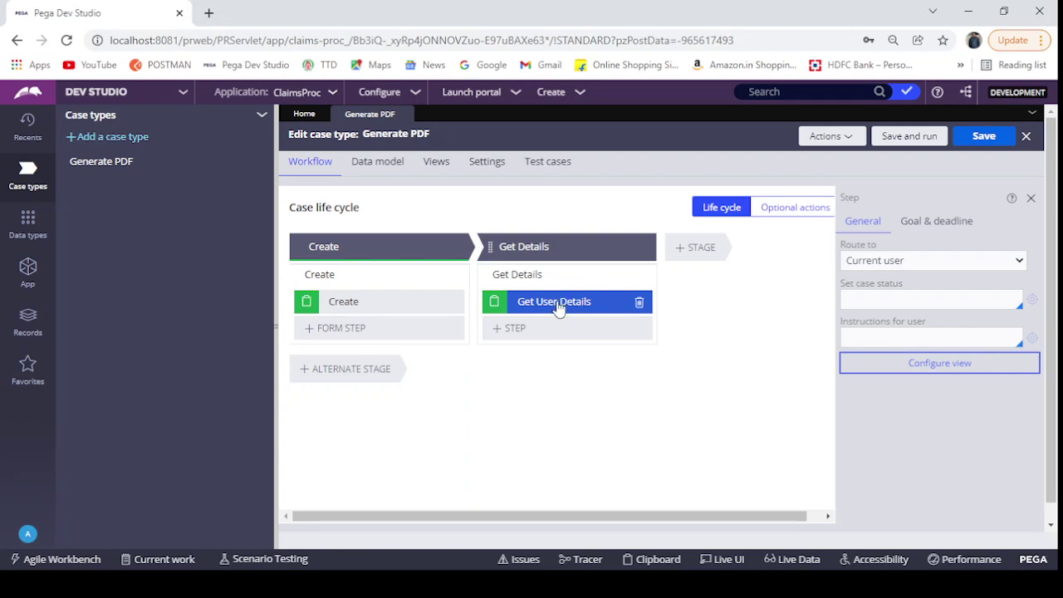
# - Add a Review Details stage after Get Details, with a Collect information step named Review User Details
pyautogui.click(702, 248)
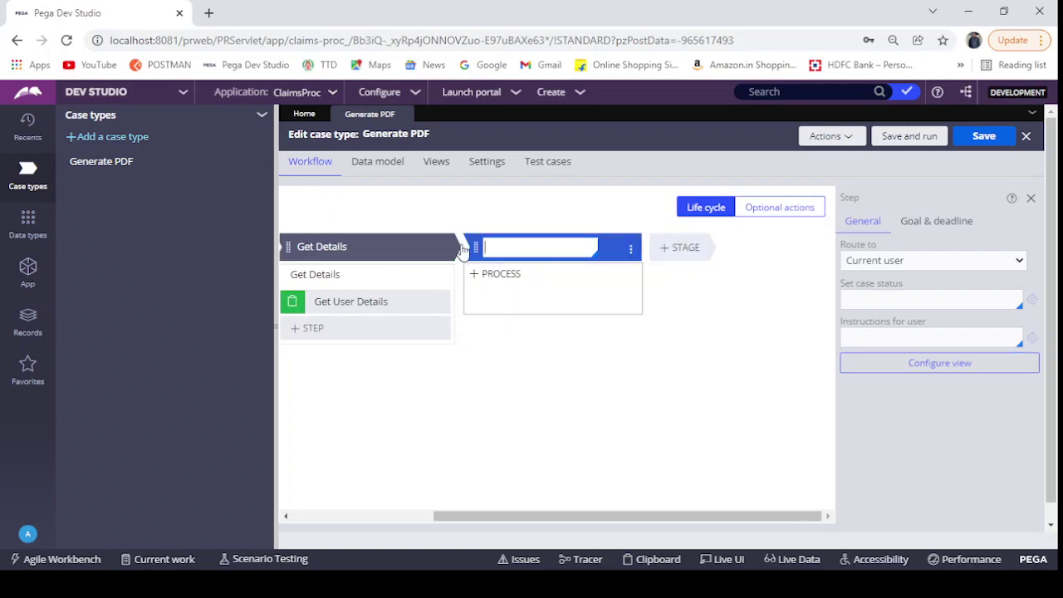
pyautogui.click(277, 264)
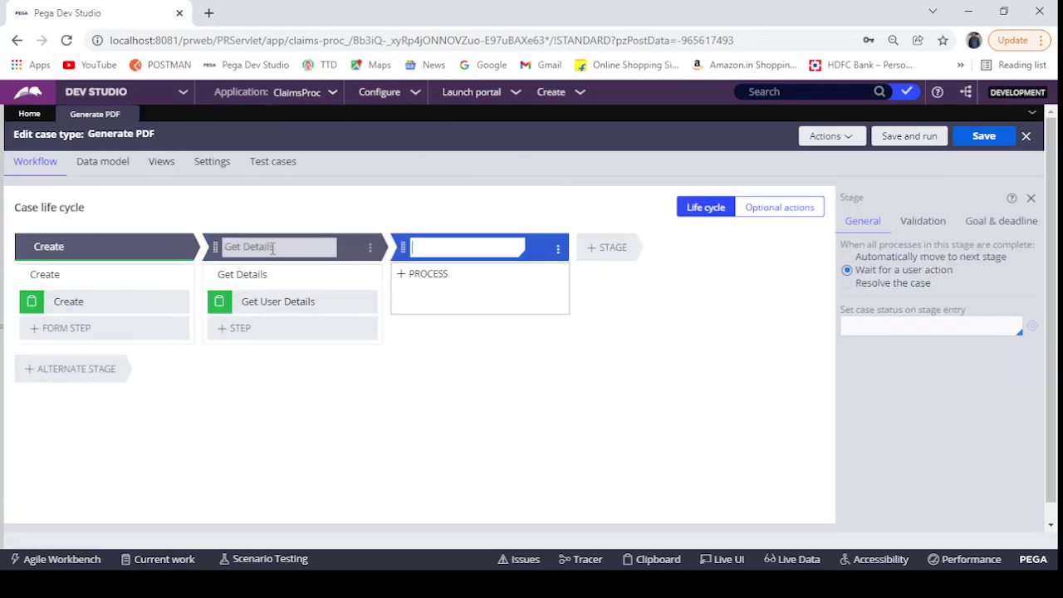
pyautogui.click(466, 287)
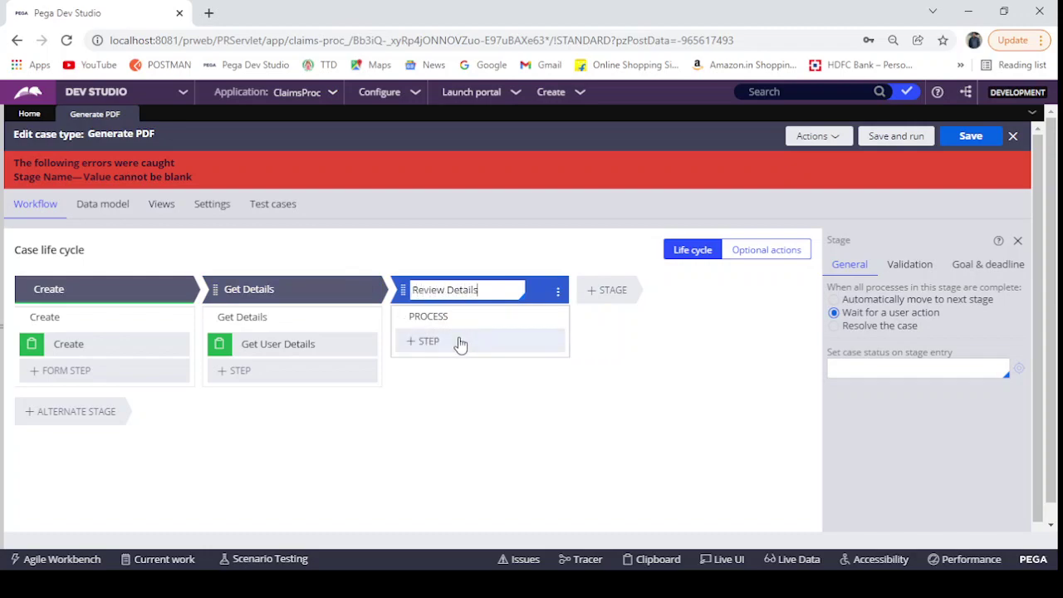
pyautogui.click(463, 343)
pyautogui.click(436, 392)
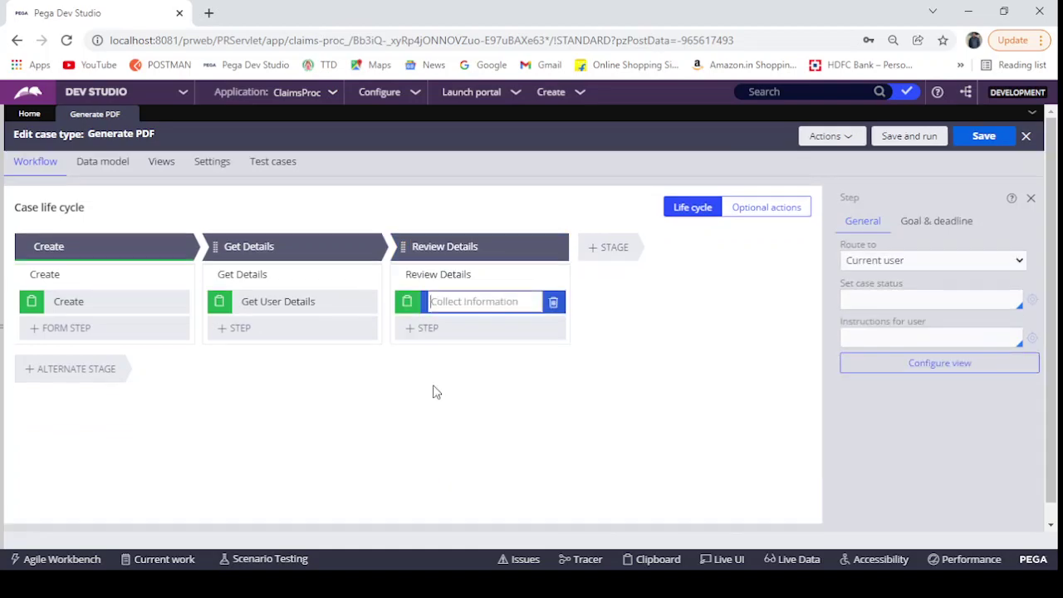
pyautogui.write('Review User Details')
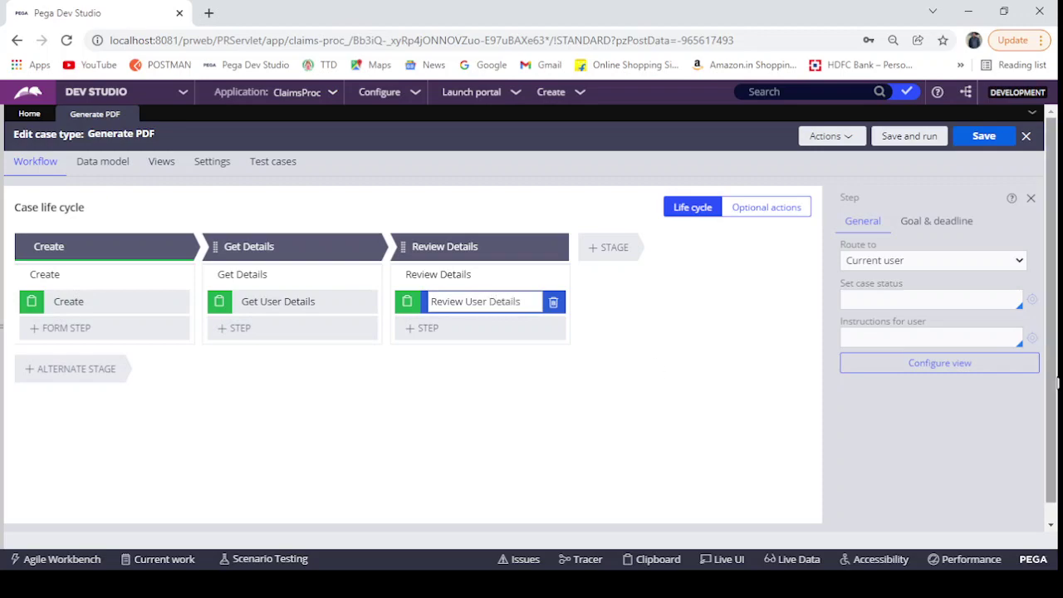
# - Add the existing Get User Details view as read-only to the Review User Details view and submit it
pyautogui.click(947, 366)
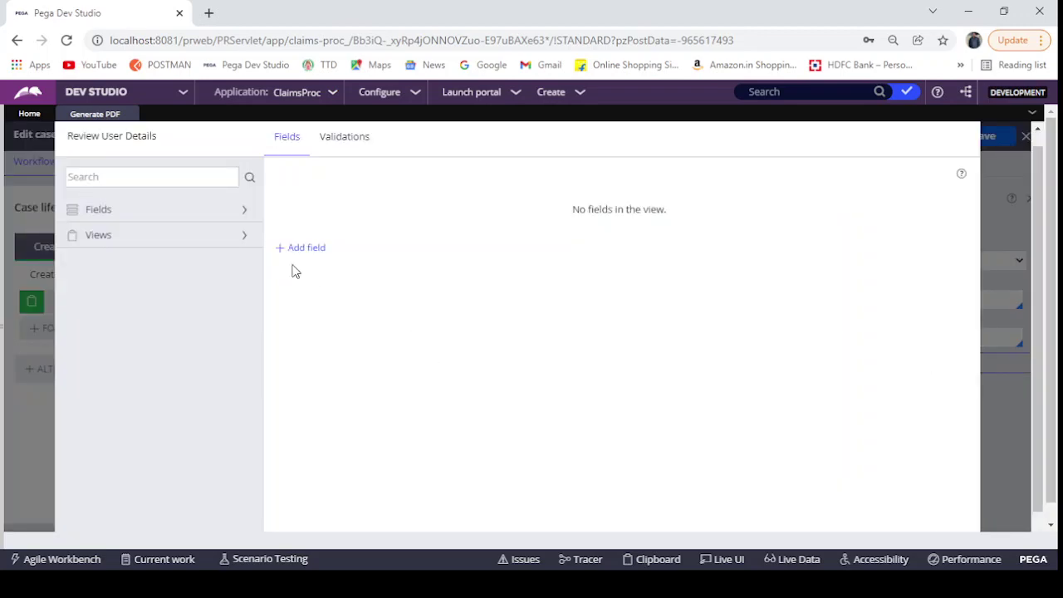
pyautogui.click(246, 238)
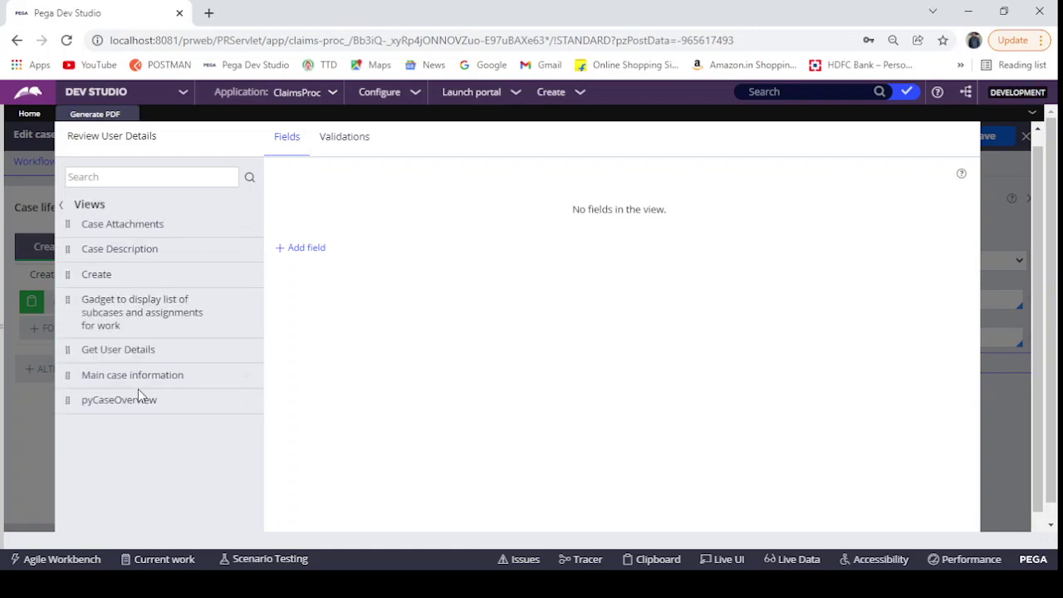
pyautogui.click(245, 350)
pyautogui.click(627, 260)
pyautogui.scroll(-1, 789, 382)
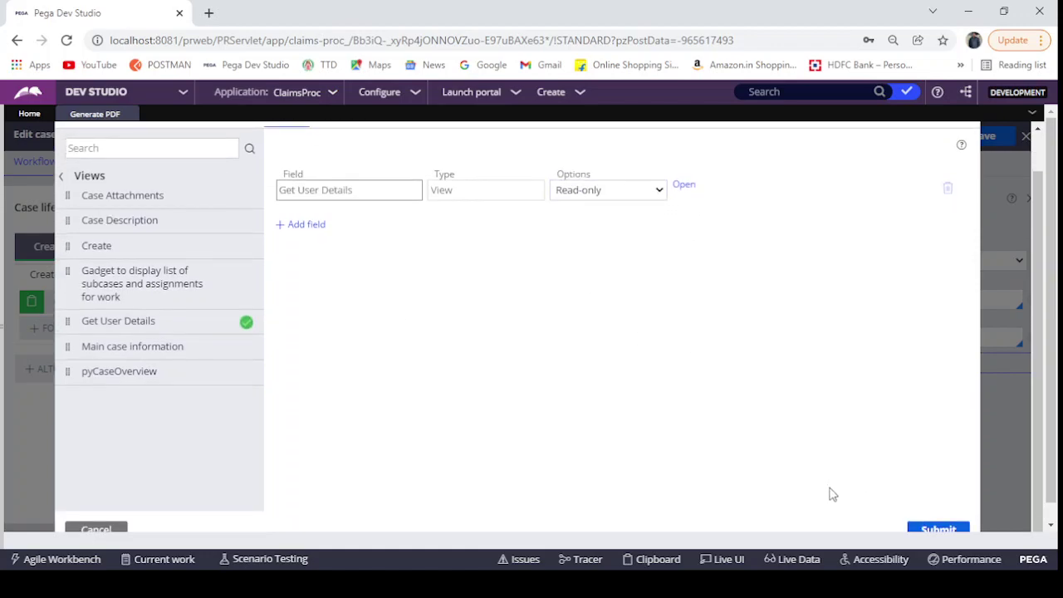
pyautogui.scroll(-1, 834, 495)
pyautogui.click(938, 514)
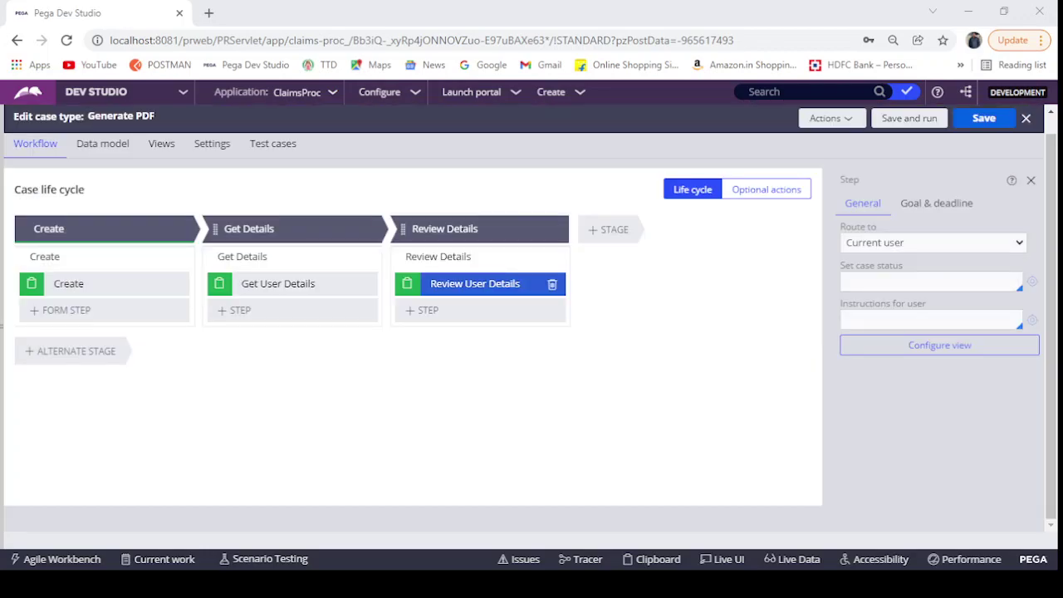
# - Add the Create PDF automation as a step after Get User Details in the Get Details stage
pyautogui.click(339, 314)
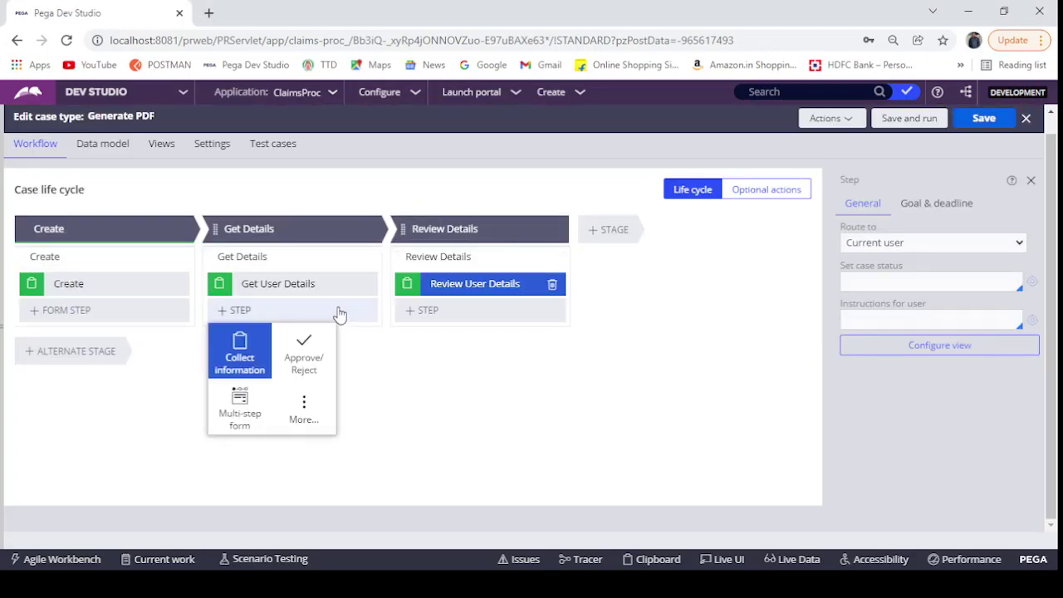
pyautogui.click(307, 412)
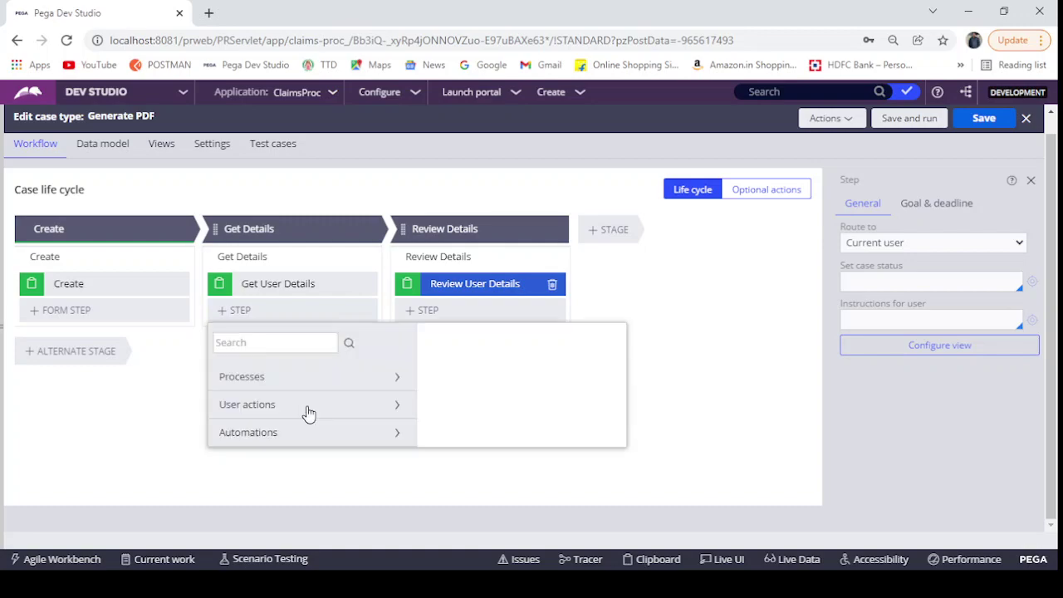
pyautogui.click(397, 434)
pyautogui.scroll(-2, 295, 494)
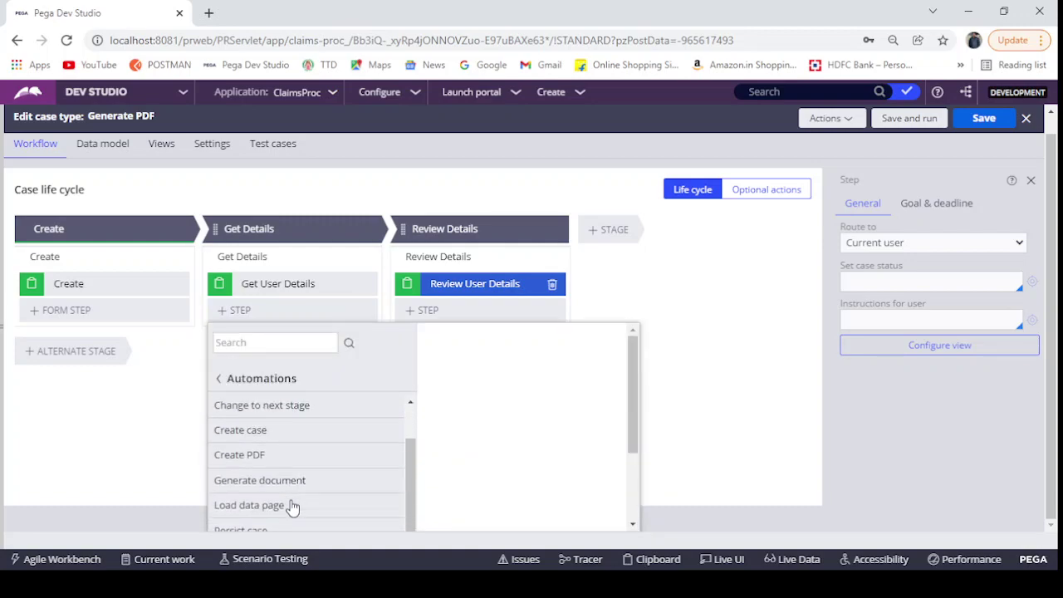
pyautogui.click(226, 458)
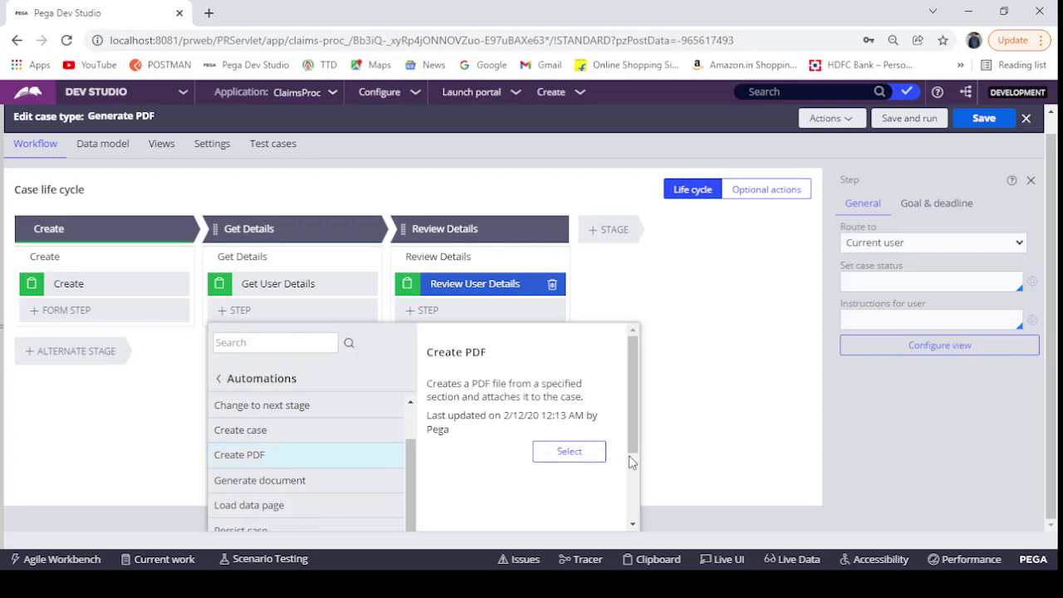
pyautogui.click(570, 453)
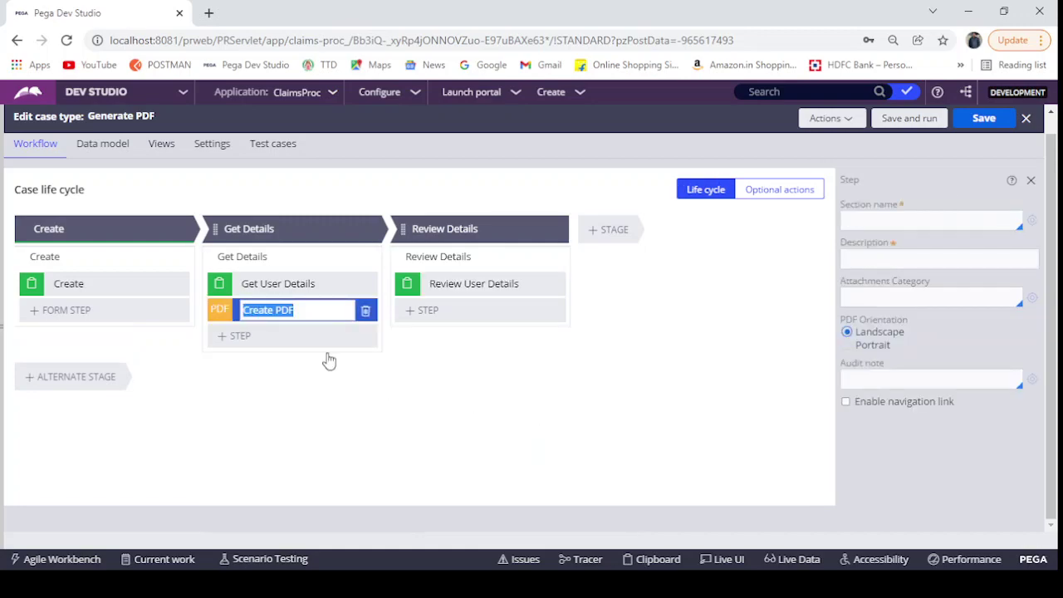
# - Set the Create PDF step's section name to ReviewUserDetails and its description to User Details
pyautogui.click(985, 222)
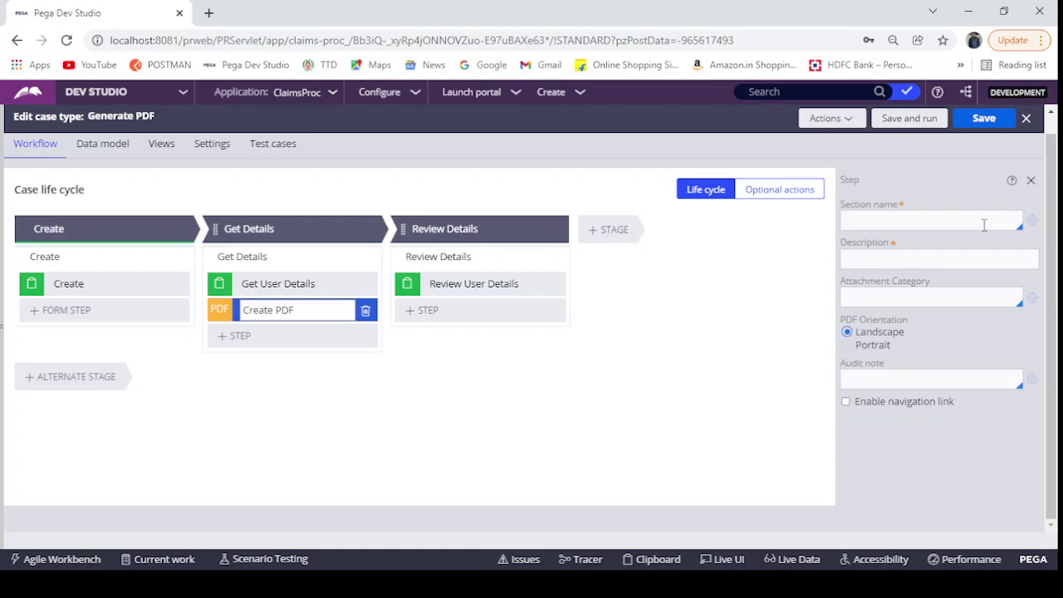
pyautogui.press('Down')
pyautogui.press('Down')
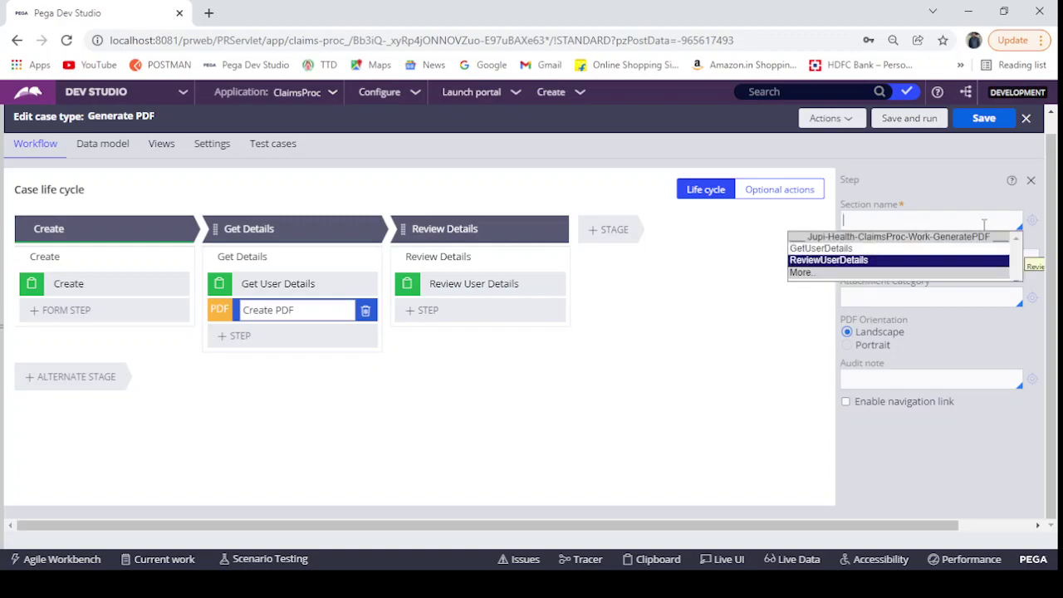
pyautogui.press('Up')
pyautogui.press('Down')
pyautogui.press('Return')
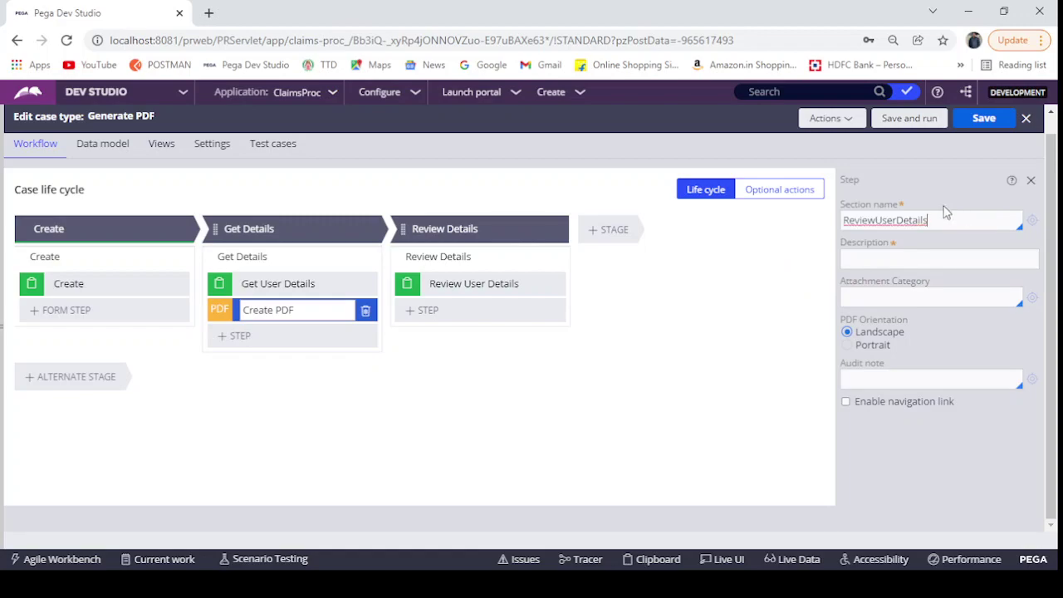
pyautogui.click(917, 261)
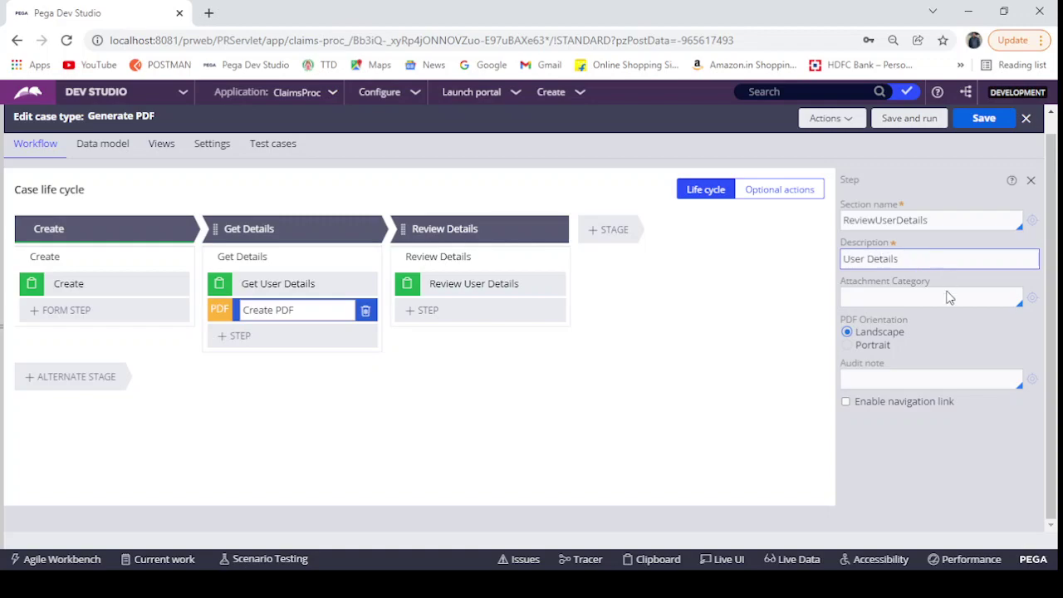
# - Set the Create PDF step's attachment category to File
pyautogui.click(932, 303)
pyautogui.press('Down')
pyautogui.press('Down')
pyautogui.press('Down')
pyautogui.press('Down')
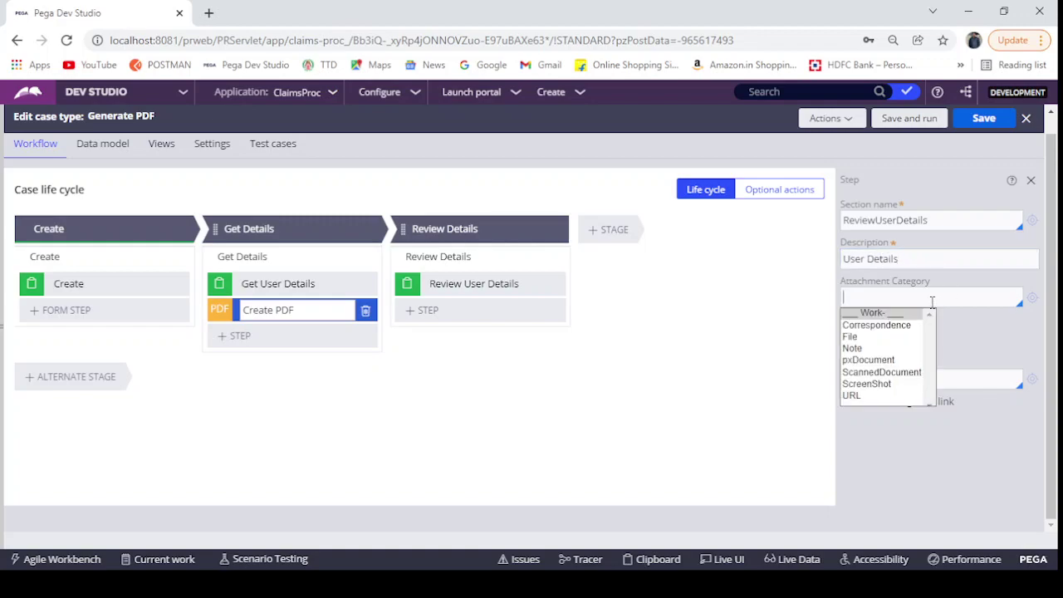
pyautogui.press('Up')
pyautogui.press('Return')
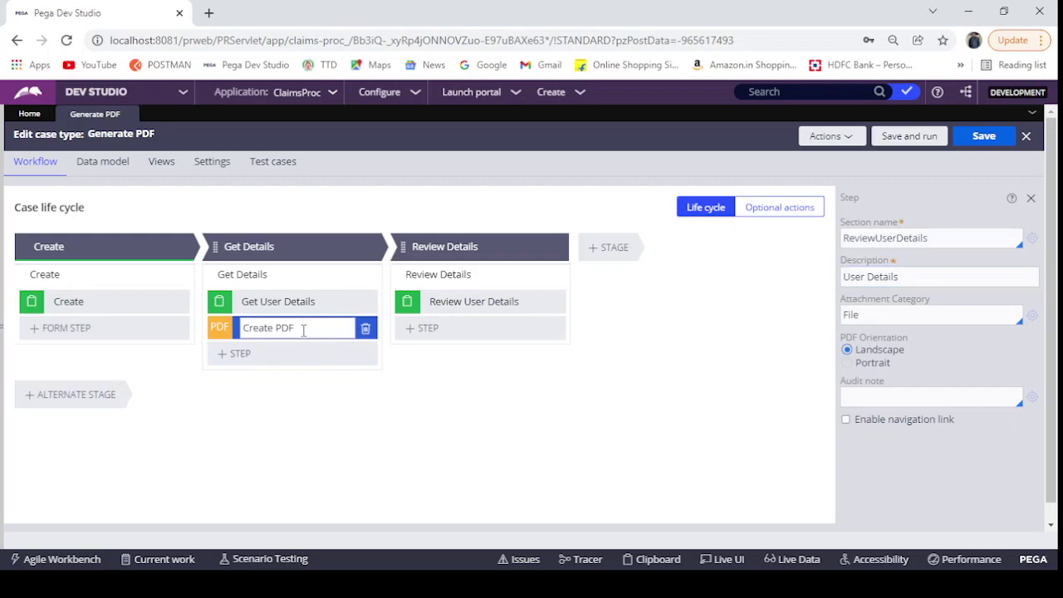
# - Save and run the Generate PDF case type, and create a case with the default label
pyautogui.click(928, 136)
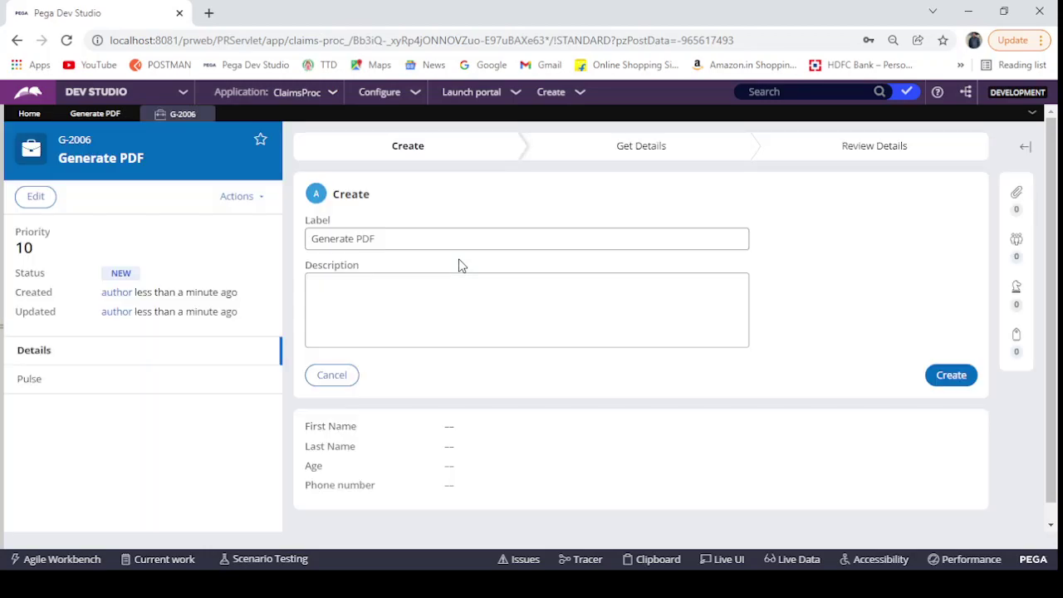
pyautogui.click(962, 378)
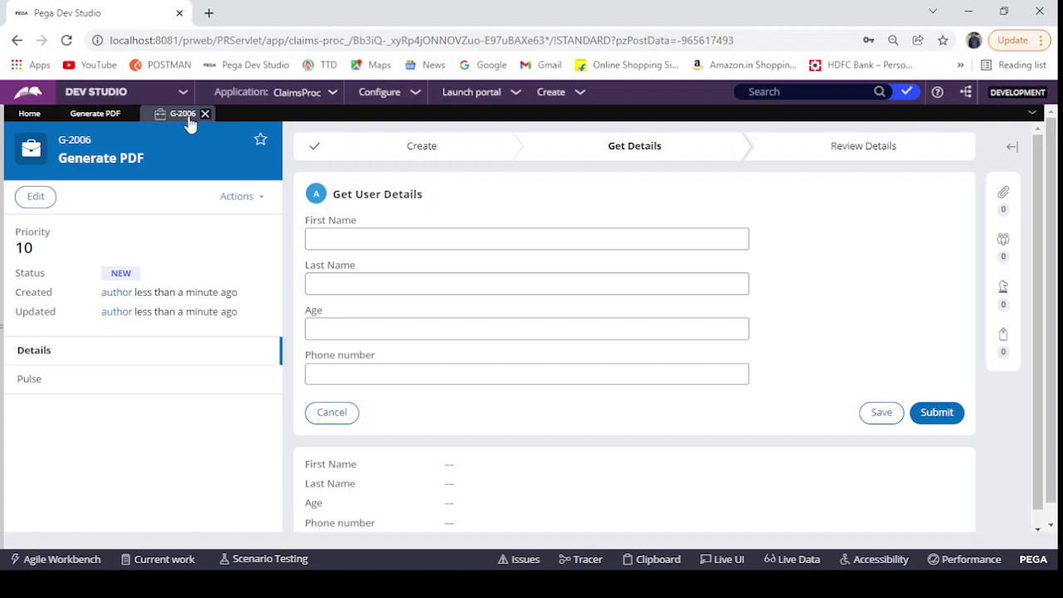
# - Fill in Get User Details with test as first and last name, age 35 and a phone number, and submit the form
pyautogui.click(484, 239)
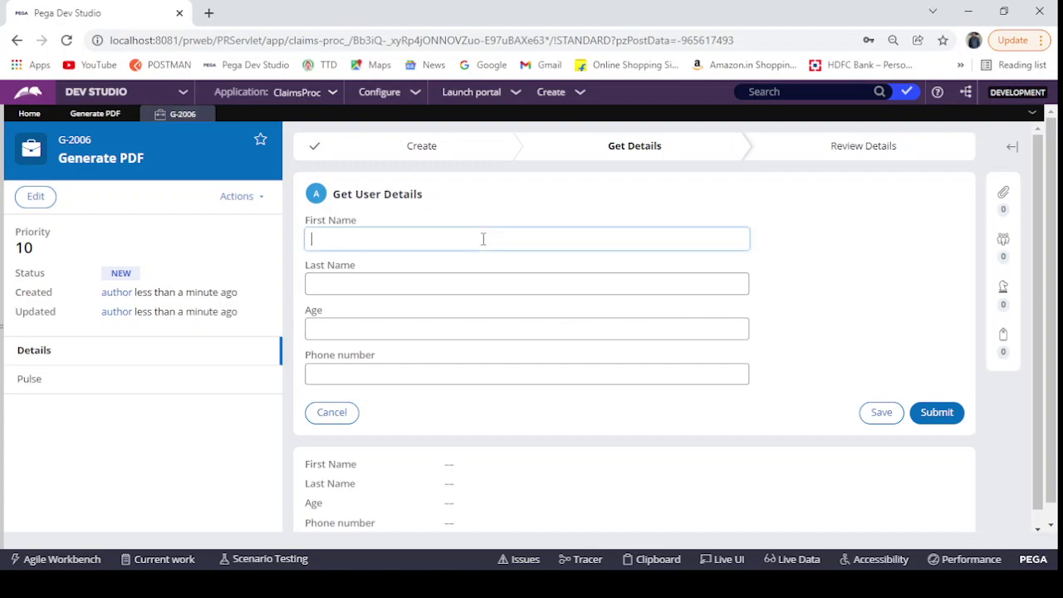
pyautogui.write('test')
pyautogui.click(517, 283)
pyautogui.write('test')
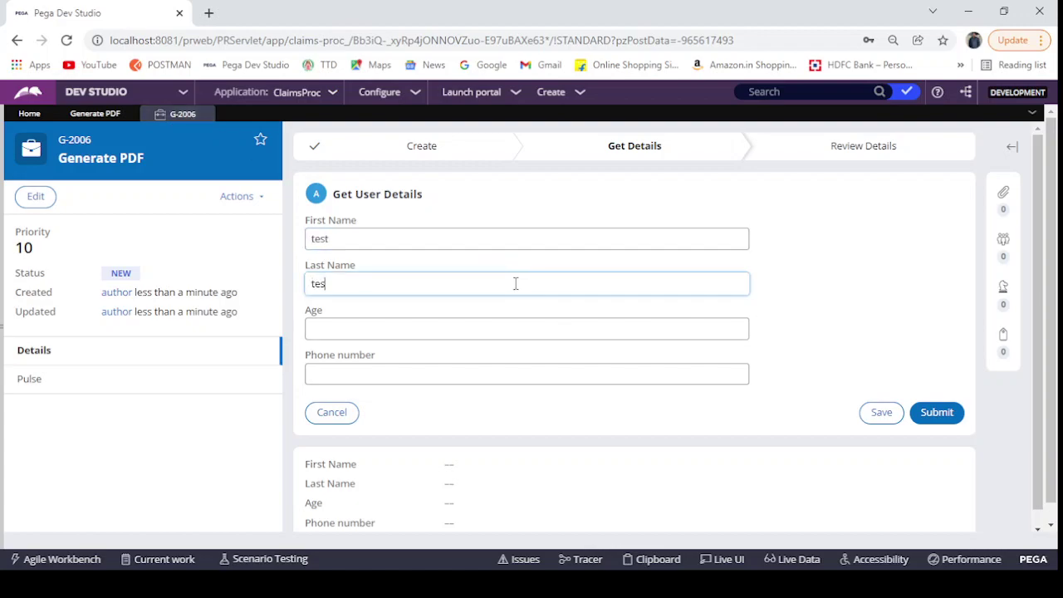
pyautogui.click(535, 328)
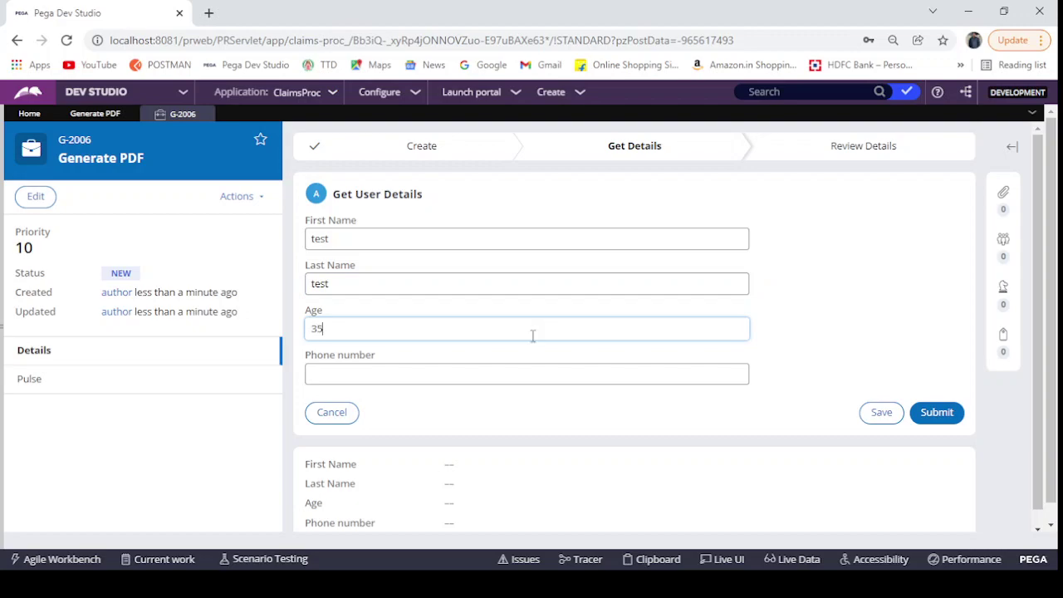
pyautogui.click(498, 382)
pyautogui.write('999999')
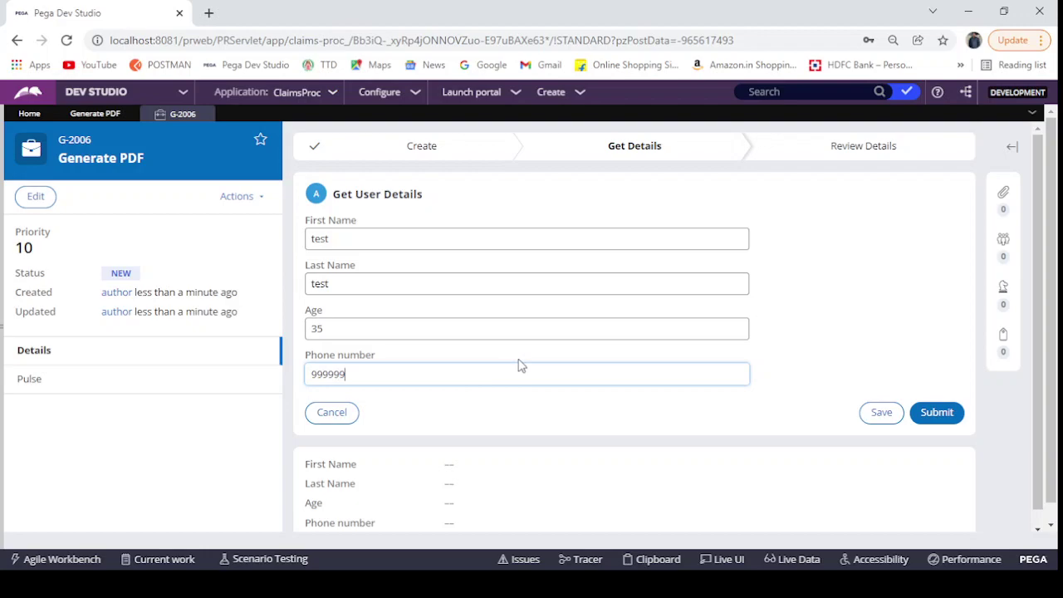
pyautogui.write('9999')
pyautogui.click(854, 430)
pyautogui.click(937, 413)
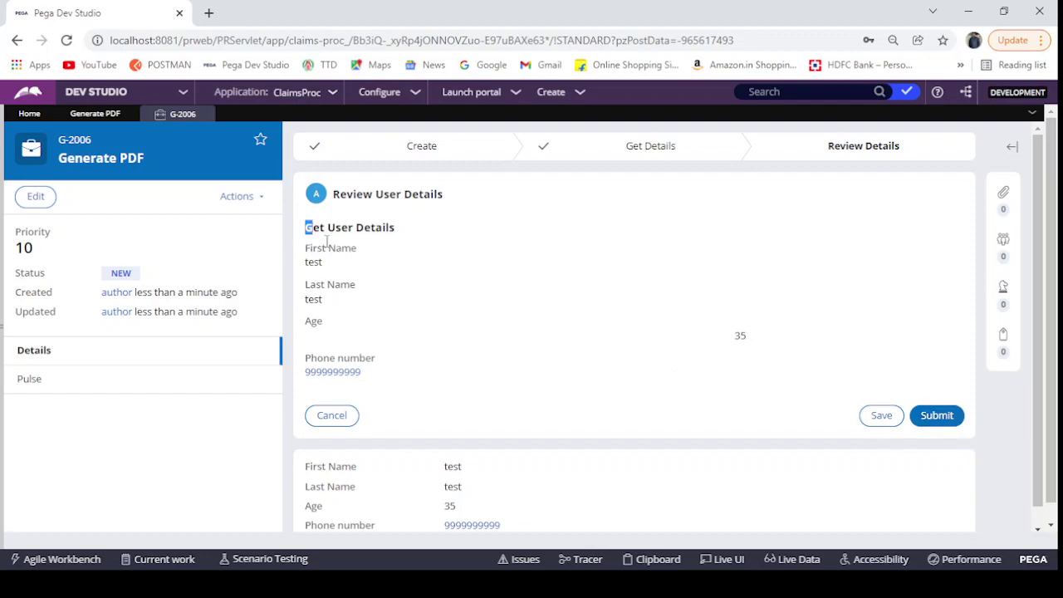
# - Submit the Review User Details form and open the case's attached User Details.pdf
pyautogui.moveTo(315, 234); pyautogui.dragTo(754, 373)
pyautogui.click(939, 415)
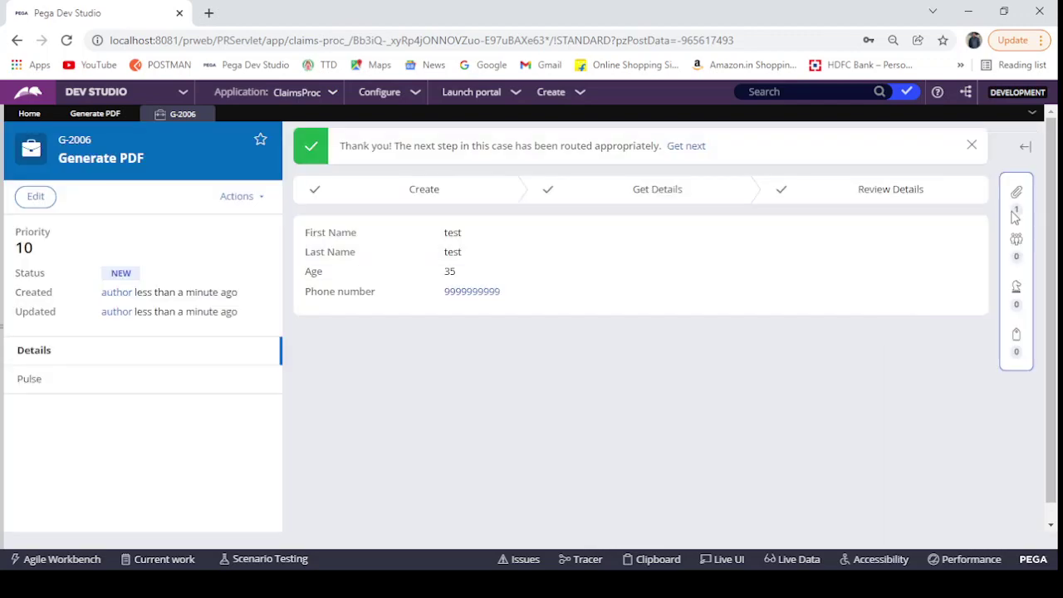
pyautogui.click(906, 218)
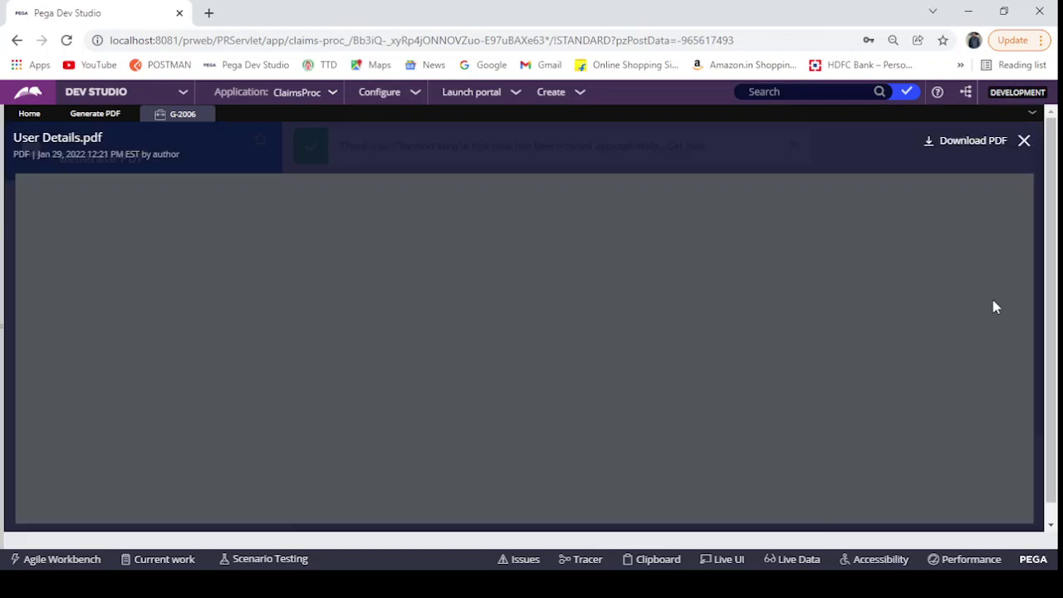
# - Examine the user details in the generated PDF and close its preview
pyautogui.scroll(-2, 346, 365)
pyautogui.scroll(3, 347, 381)
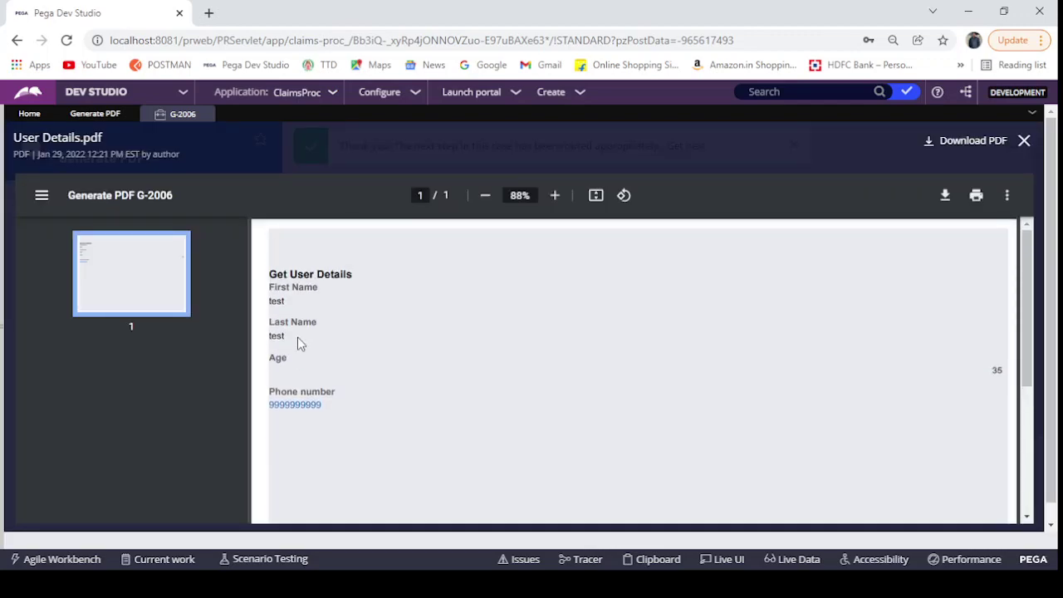
pyautogui.moveTo(271, 277); pyautogui.dragTo(1004, 373)
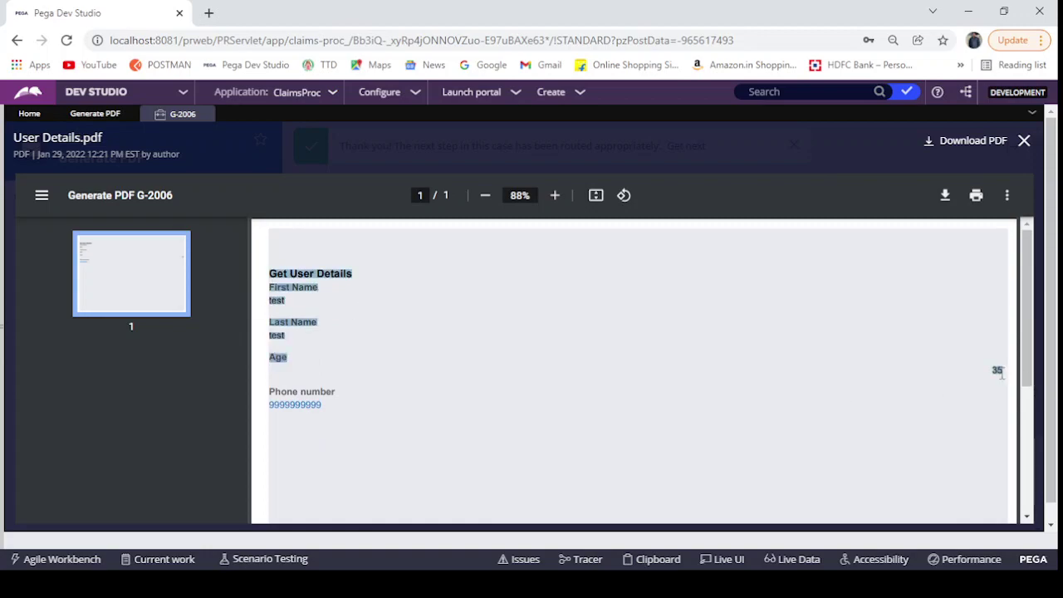
pyautogui.click(441, 439)
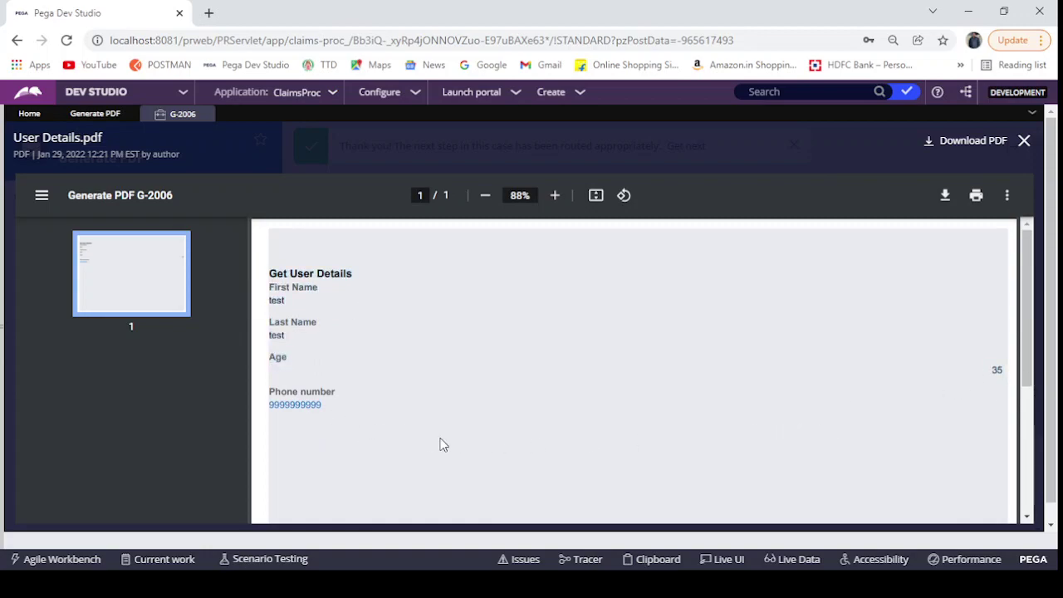
pyautogui.scroll(-3, 464, 437)
pyautogui.scroll(3, 461, 431)
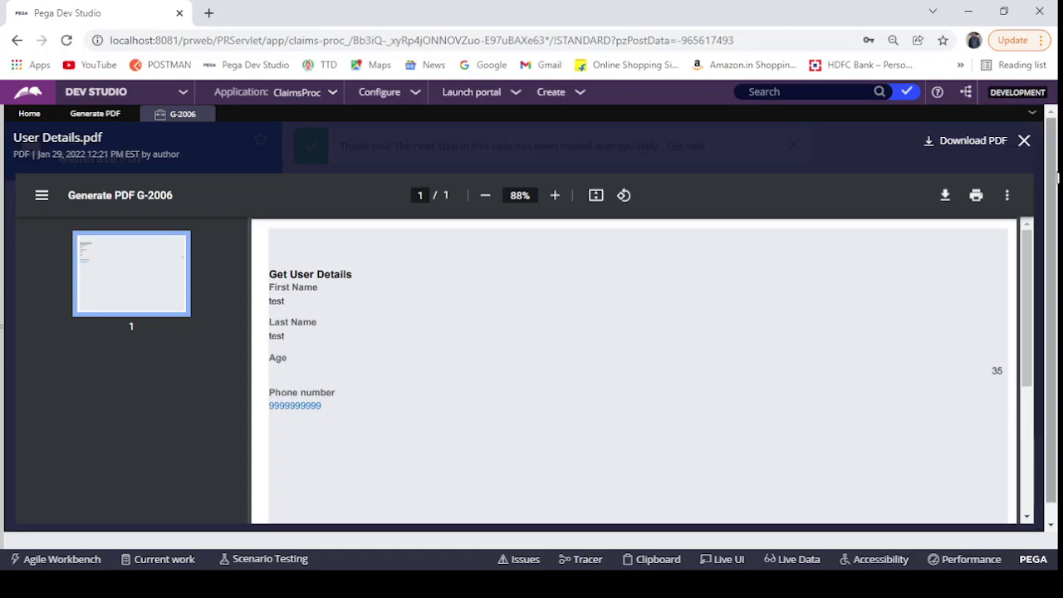
pyautogui.click(1025, 142)
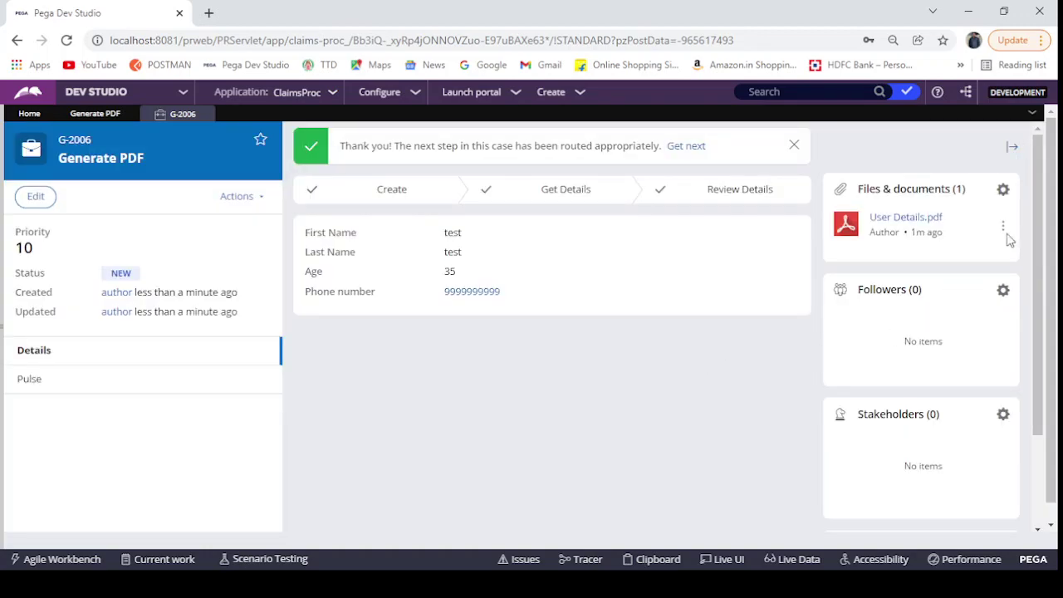
# - Return to the Generate PDF case type and delete the Create process from the Create stage
pyautogui.click(100, 114)
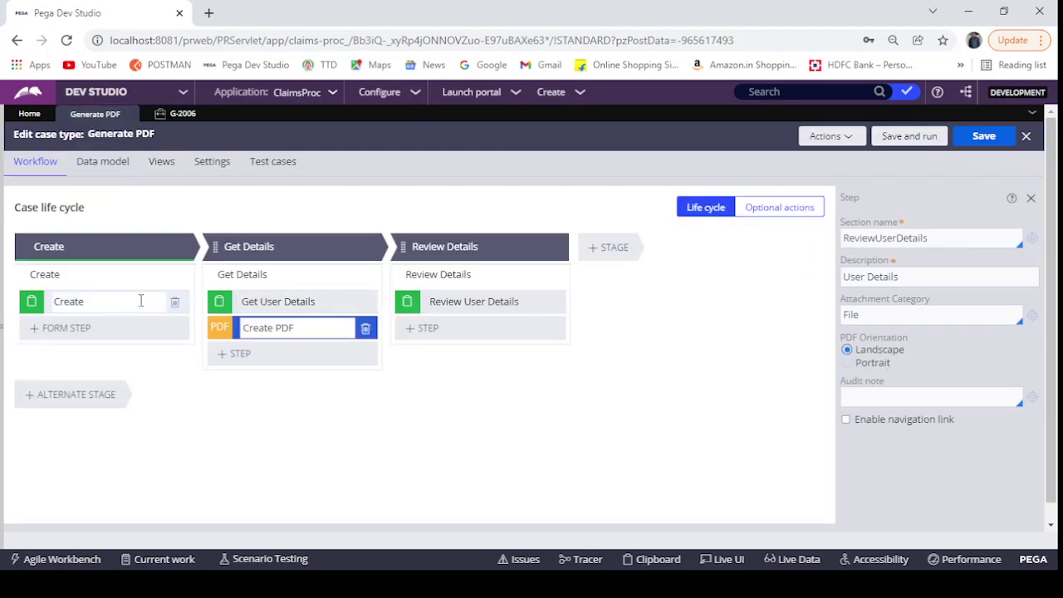
pyautogui.click(182, 274)
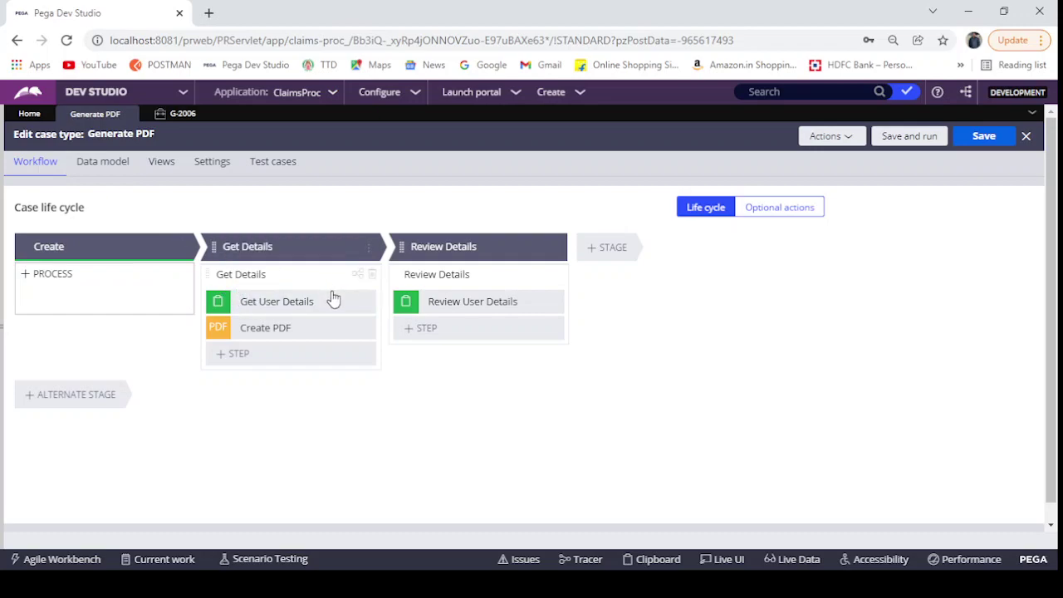
# - Inspect the fields in the Review User Details step's view configuration and close it without changes
pyautogui.click(536, 301)
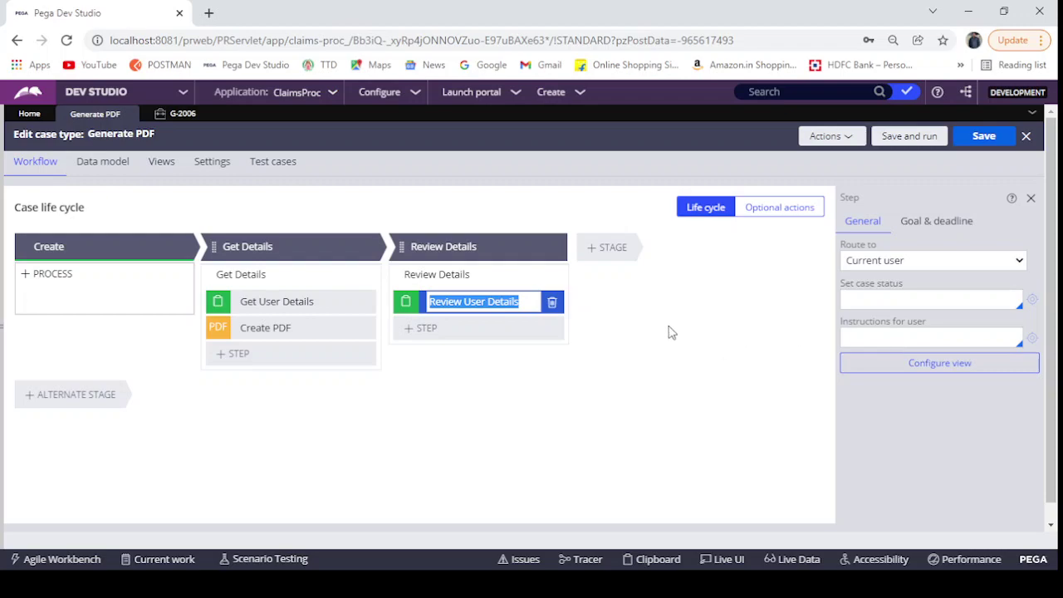
pyautogui.click(953, 368)
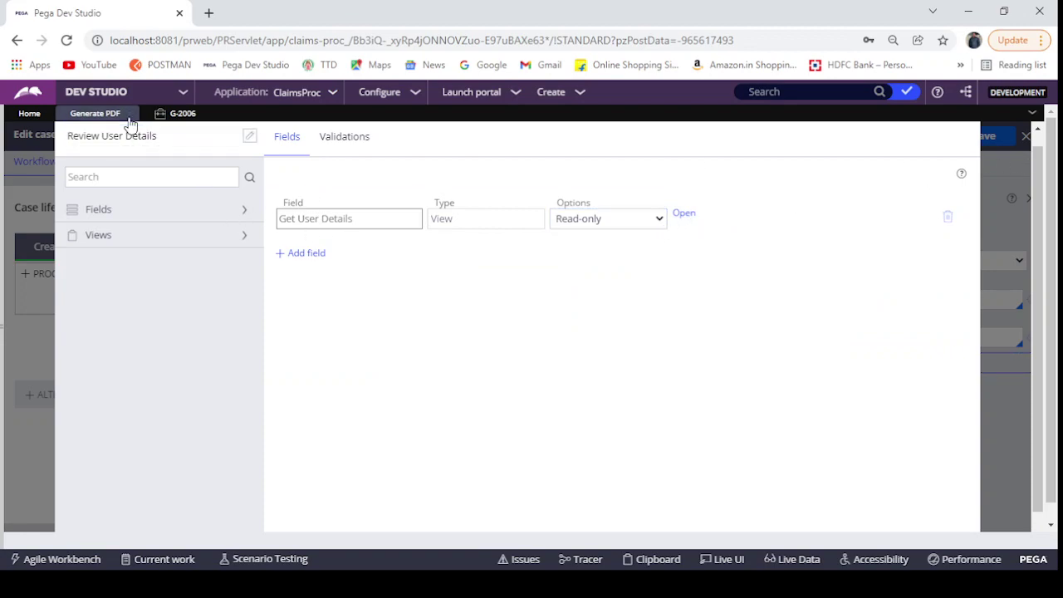
pyautogui.scroll(-2, 570, 484)
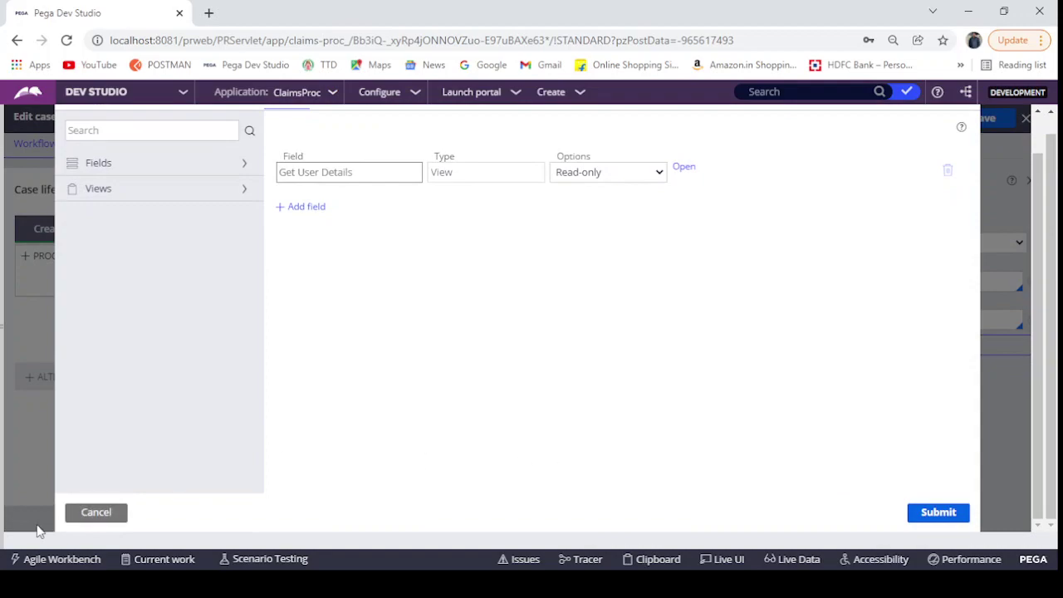
pyautogui.click(100, 515)
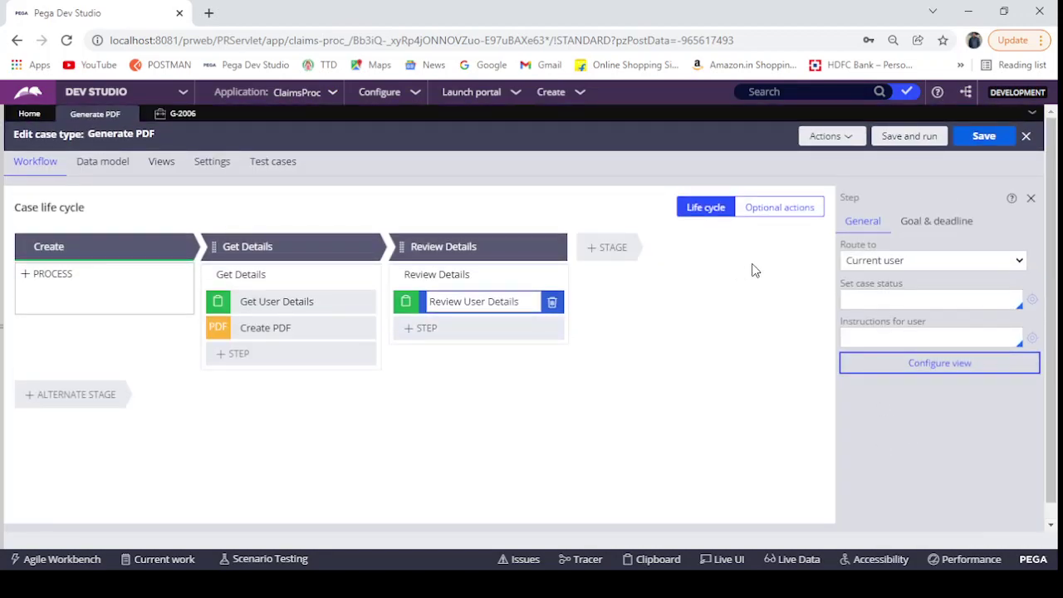
# - Select the Review Details process and search the application's rules for reviewuserd
pyautogui.click(505, 274)
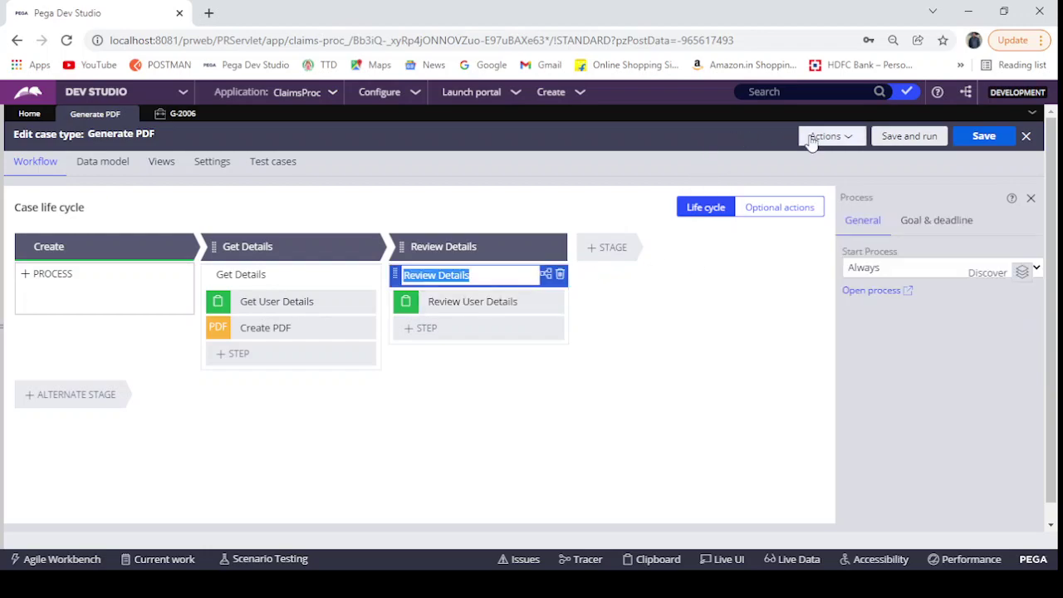
pyautogui.click(780, 93)
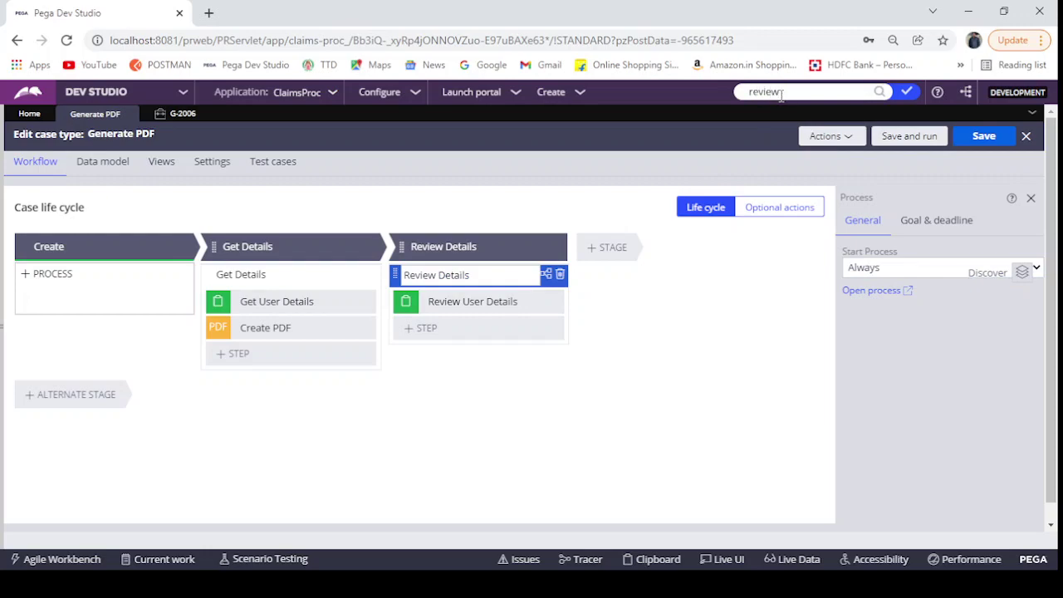
pyautogui.press('Return')
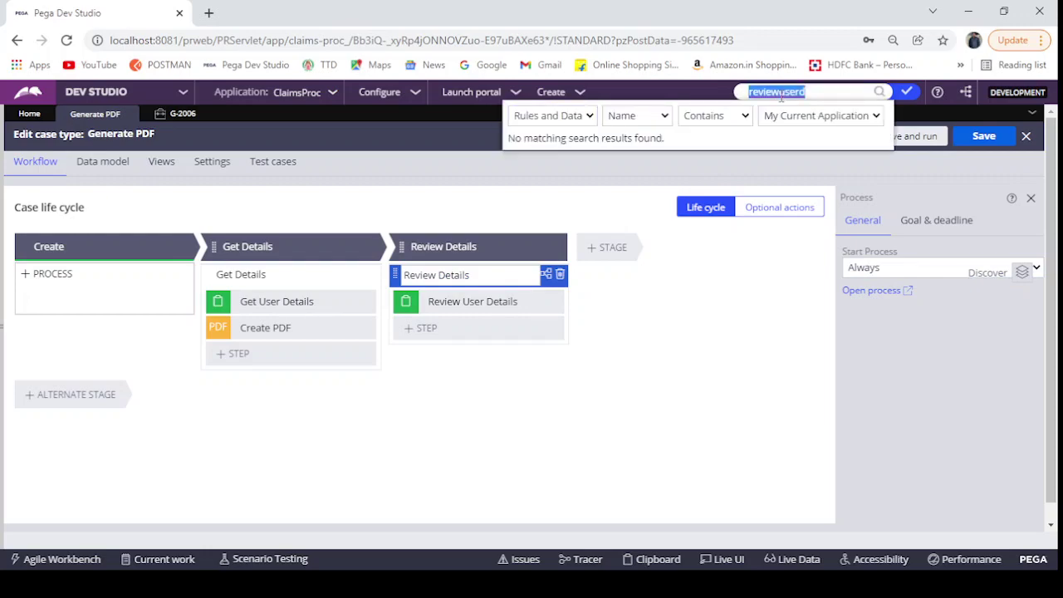
pyautogui.press('Escape')
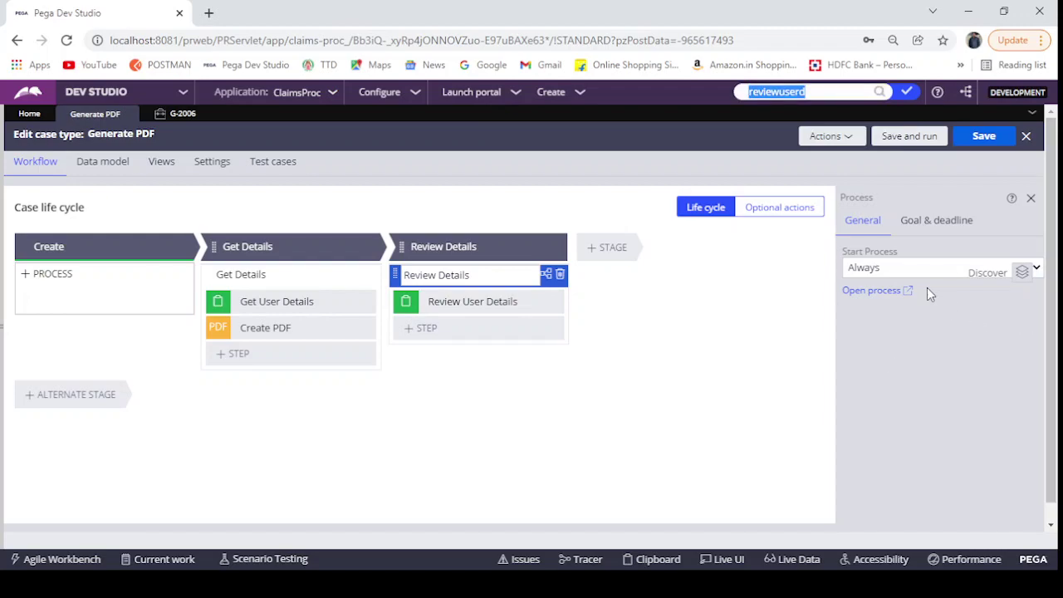
# - Open the ReviewUserDetails section through the Review Details flow's connector and flow action, and return to the test case
pyautogui.click(875, 294)
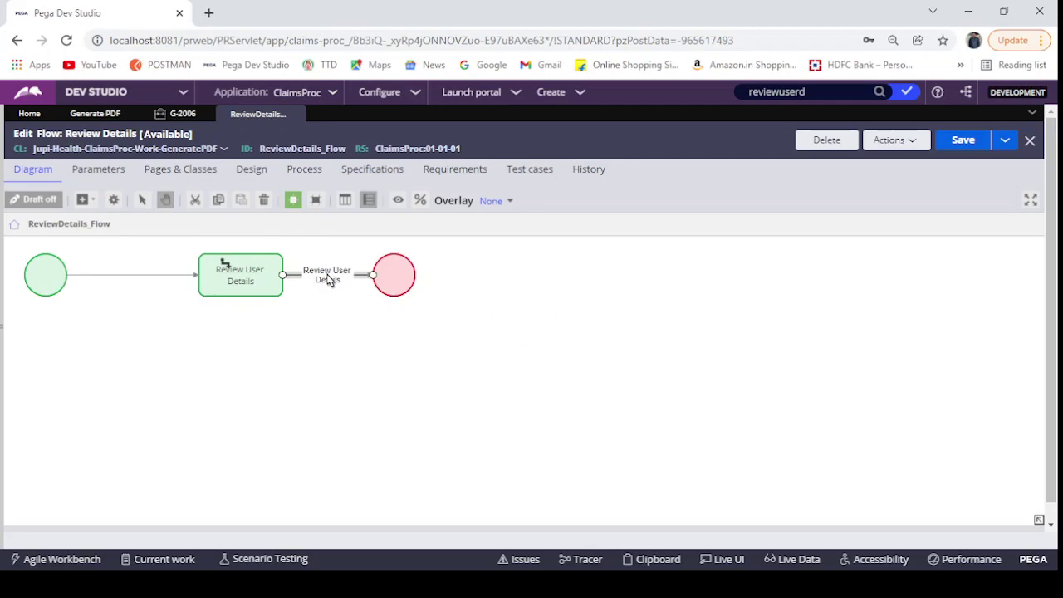
pyautogui.doubleClick(328, 280)
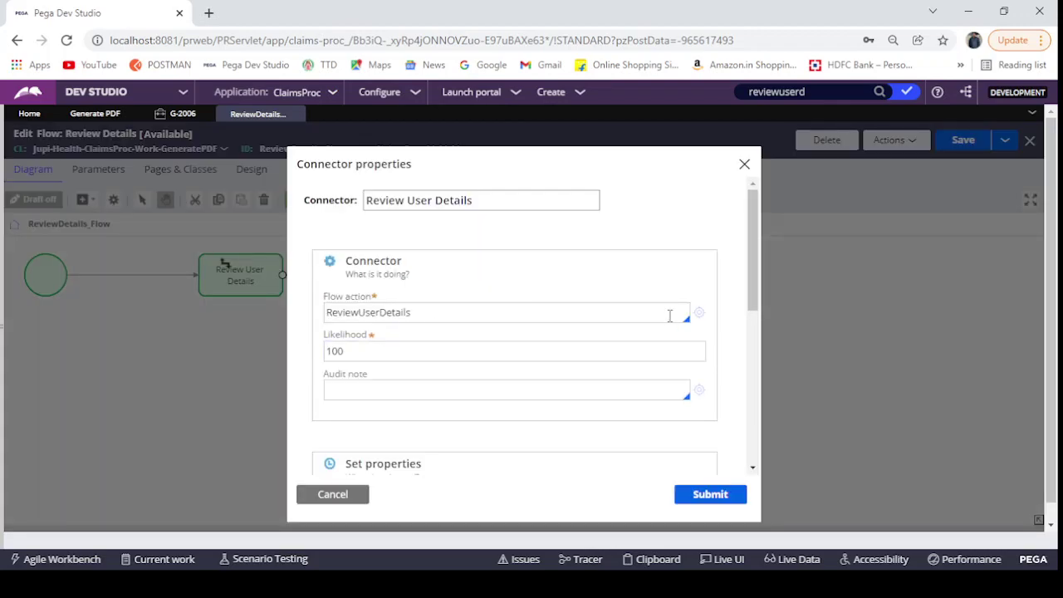
pyautogui.click(699, 313)
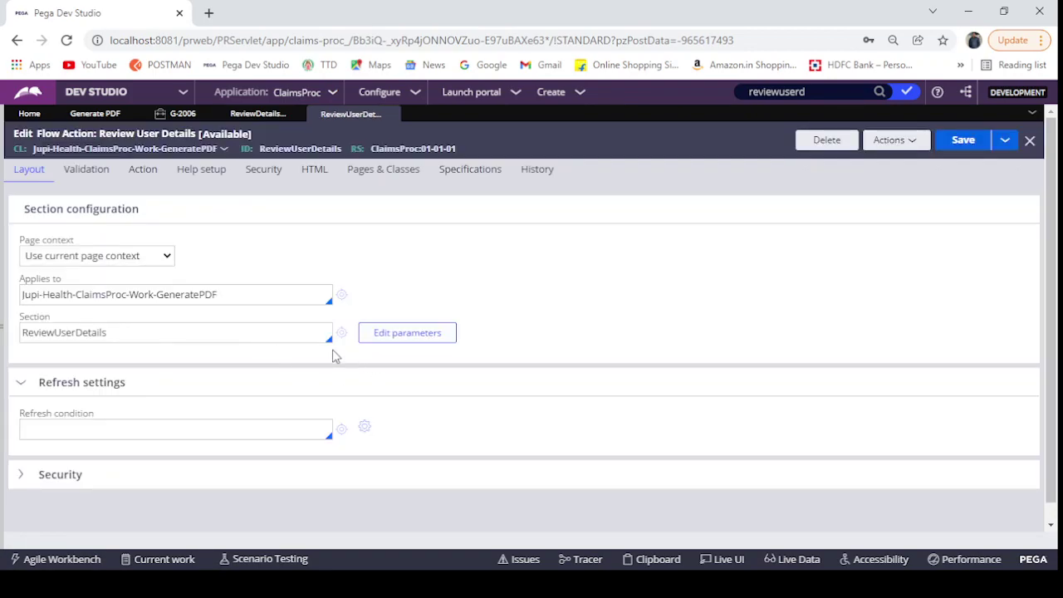
pyautogui.click(340, 334)
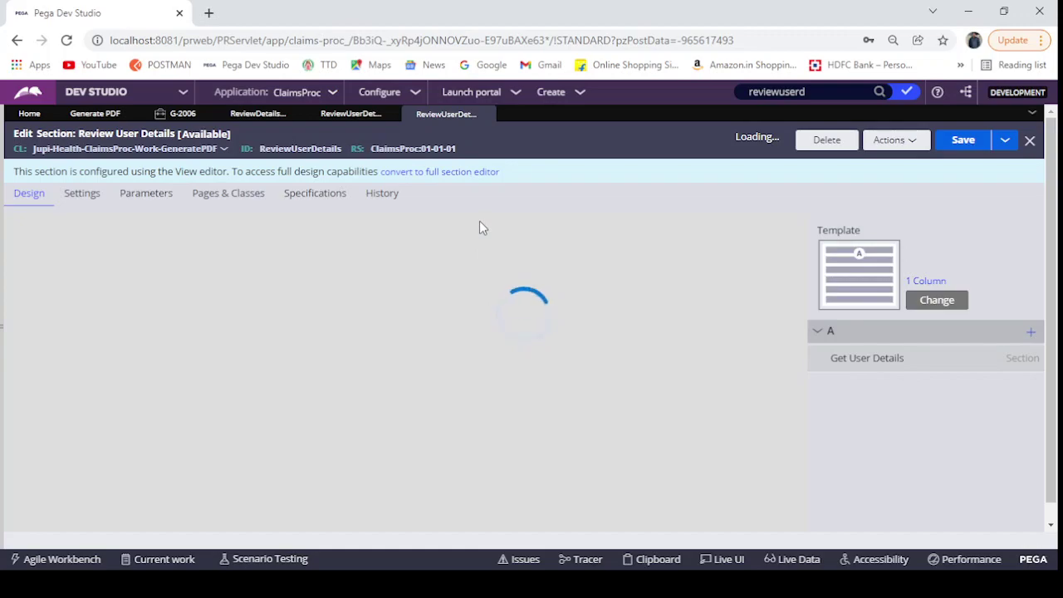
pyautogui.click(180, 122)
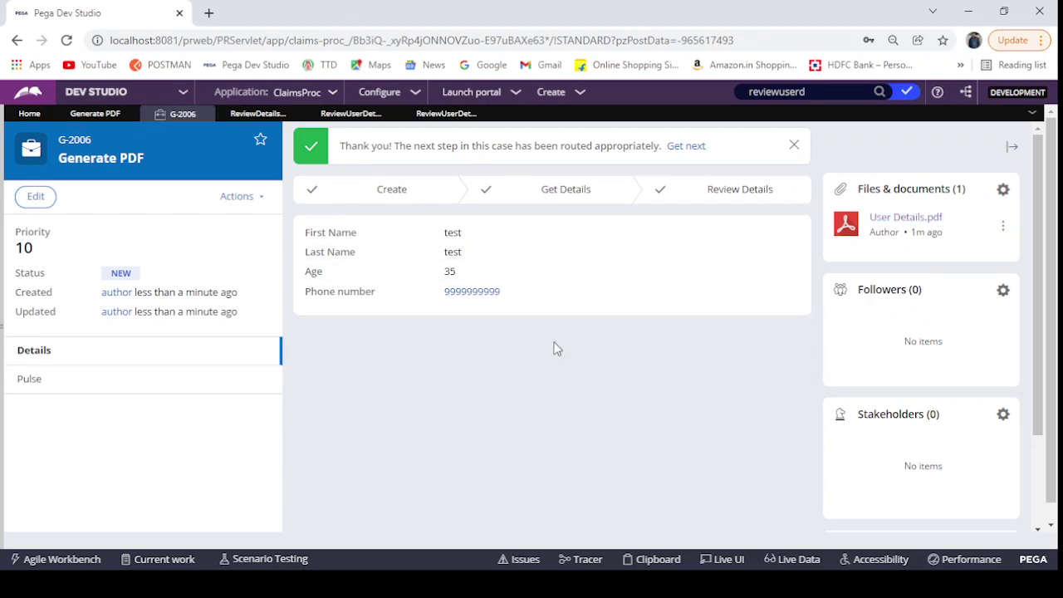
# - Open the User Details.pdf attached to the case and examine the Age value's alignment
pyautogui.click(917, 217)
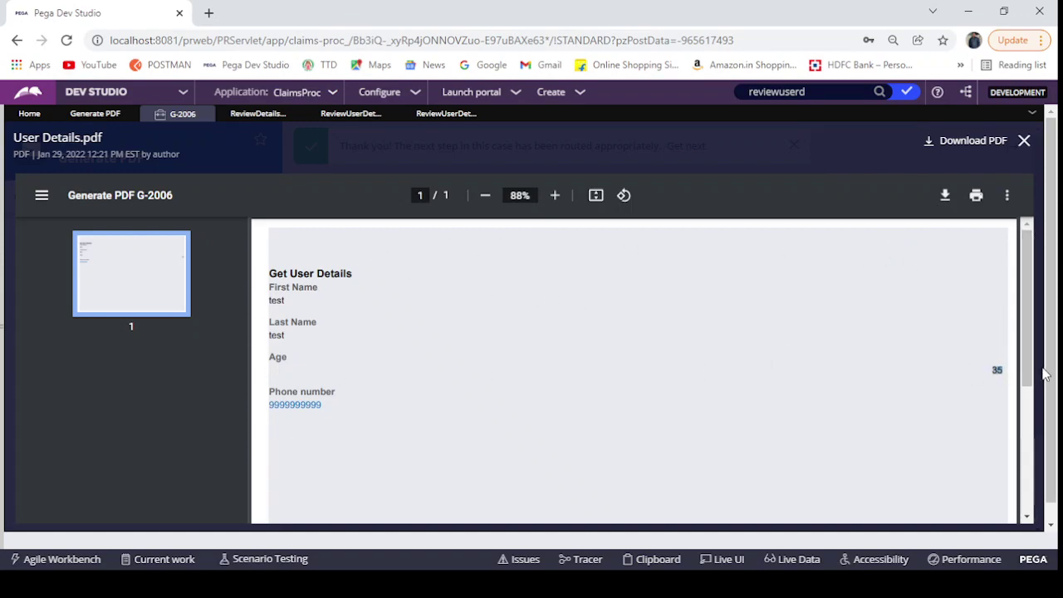
pyautogui.doubleClick(280, 357)
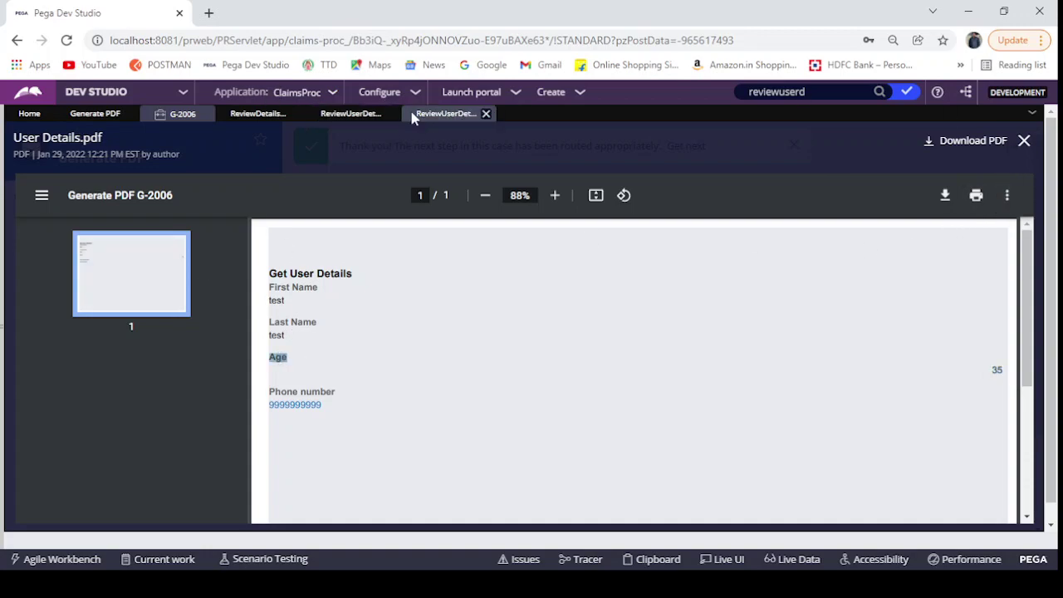
# - Convert the ReviewUserDetails section from the View editor to the full section editor and confirm the conversion
pyautogui.click(465, 114)
pyautogui.click(447, 172)
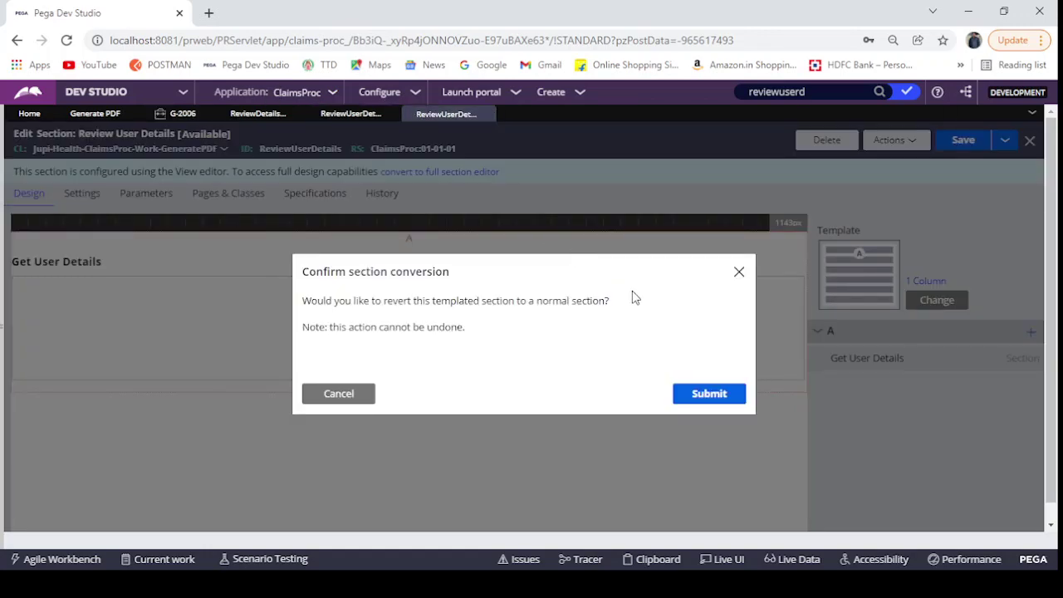
pyautogui.click(696, 394)
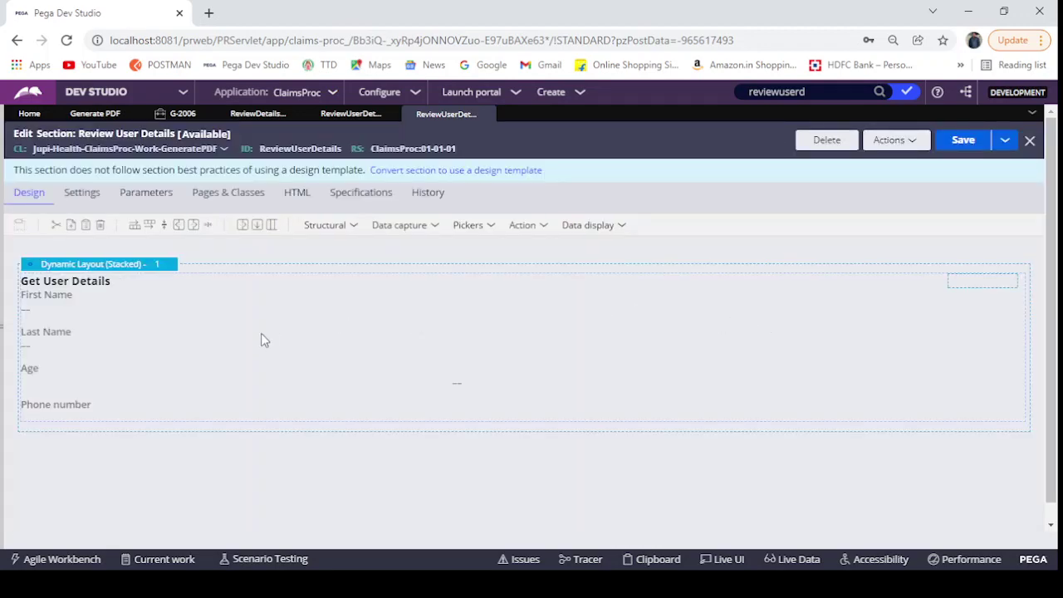
# - Change the ReviewUserDetails section's dynamic layout format to Inline grid triple and save the section
pyautogui.click(112, 264)
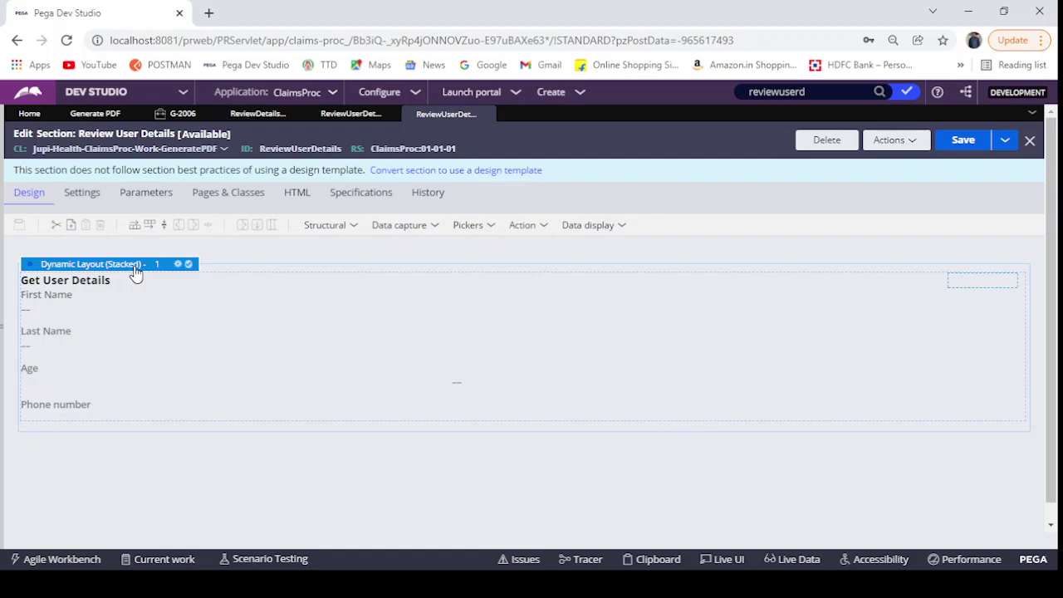
pyautogui.click(178, 264)
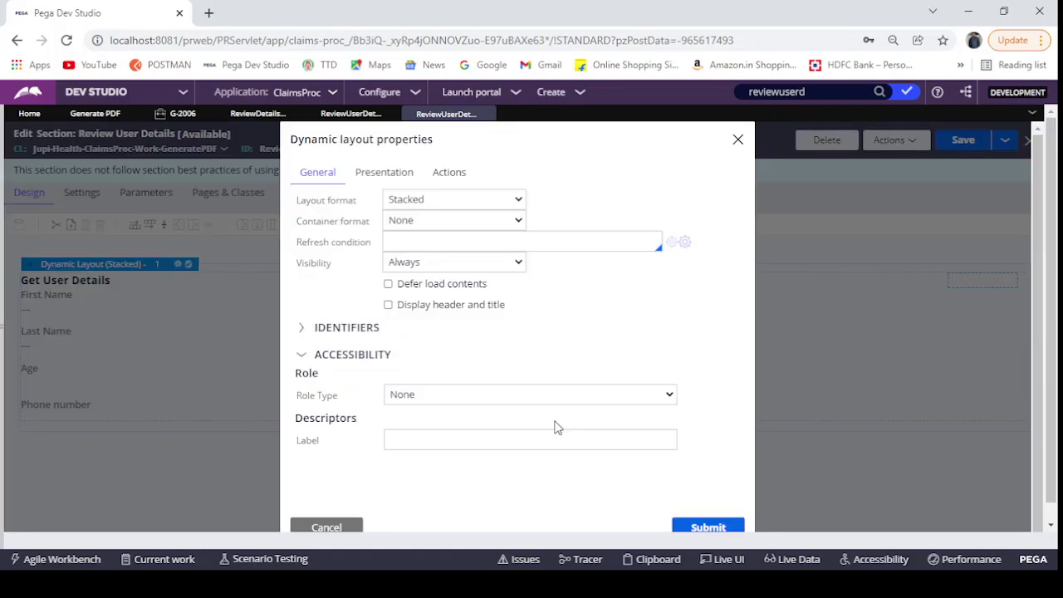
pyautogui.click(477, 289)
pyautogui.click(707, 527)
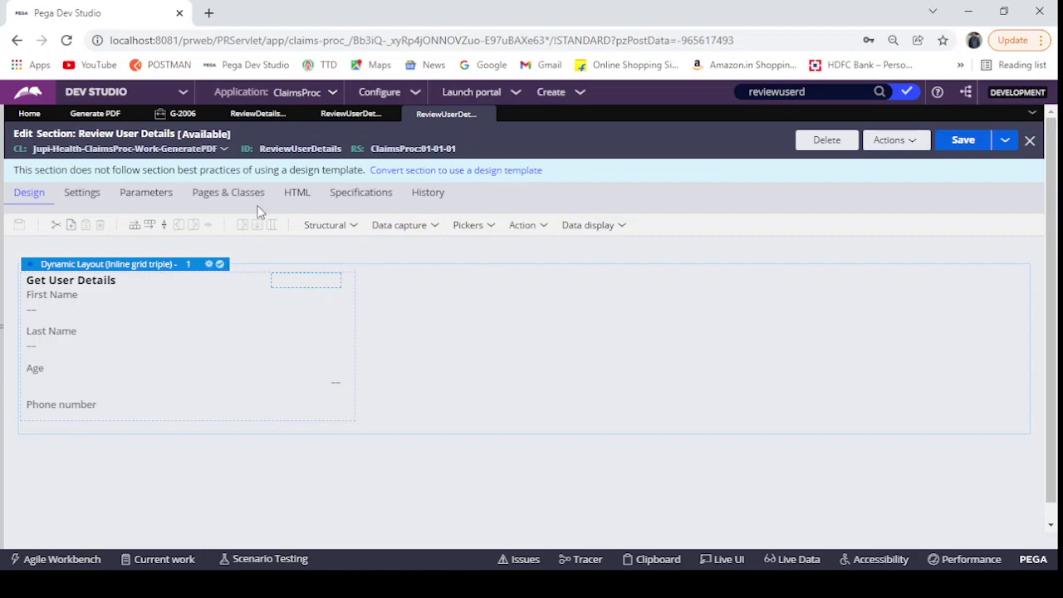
pyautogui.click(965, 142)
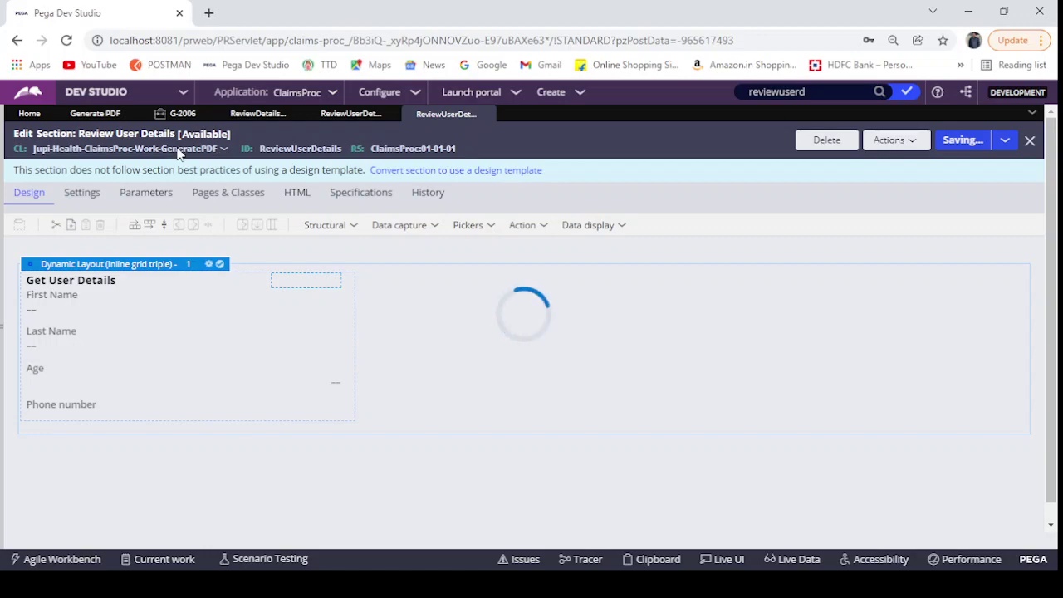
# - Start a new Generate PDF case and complete its Create form
pyautogui.click(575, 96)
pyautogui.moveTo(624, 107)
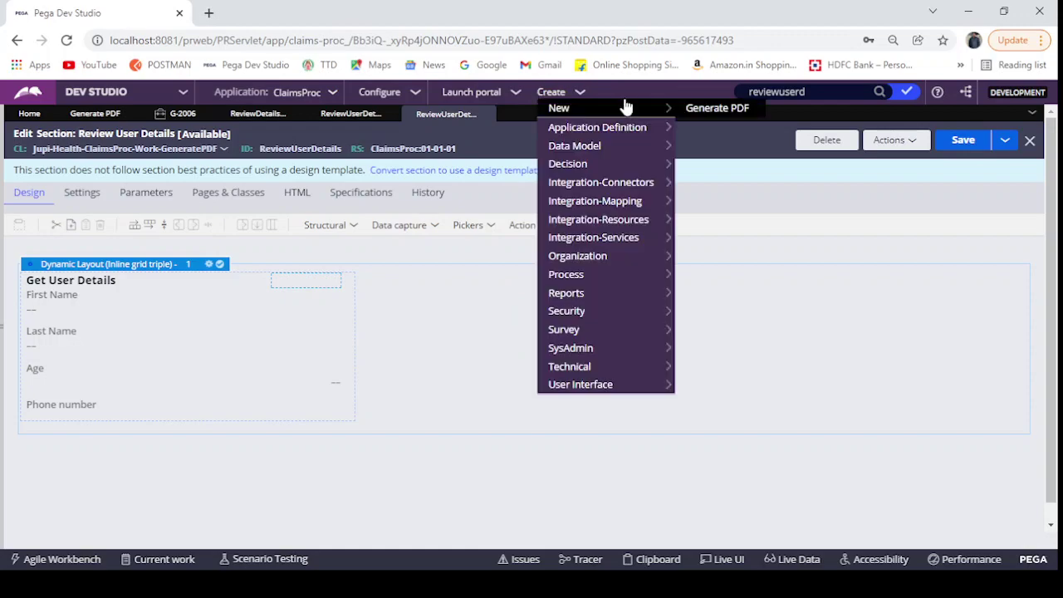
pyautogui.click(723, 115)
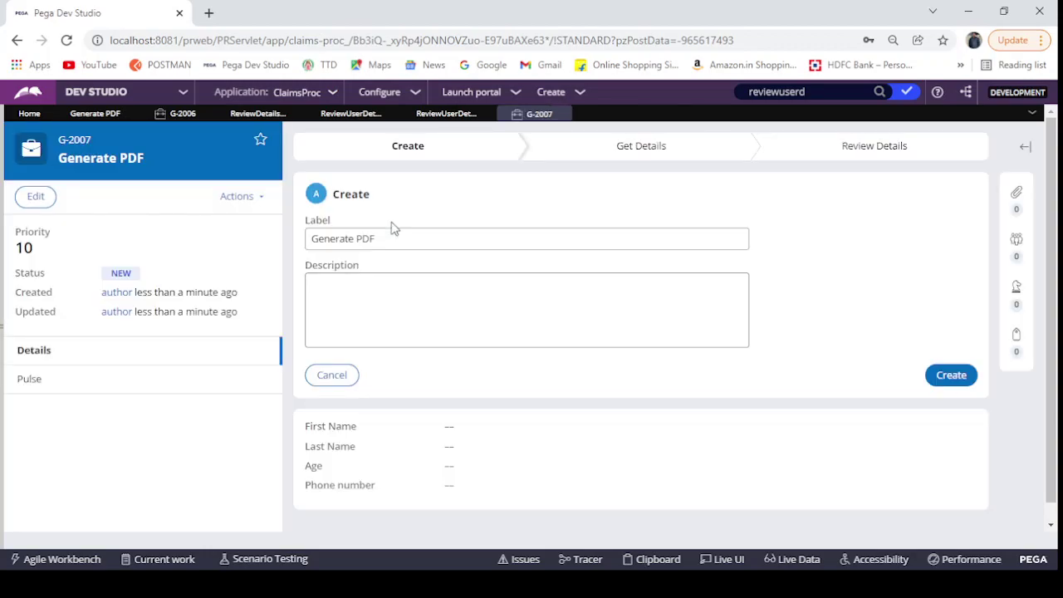
pyautogui.click(955, 379)
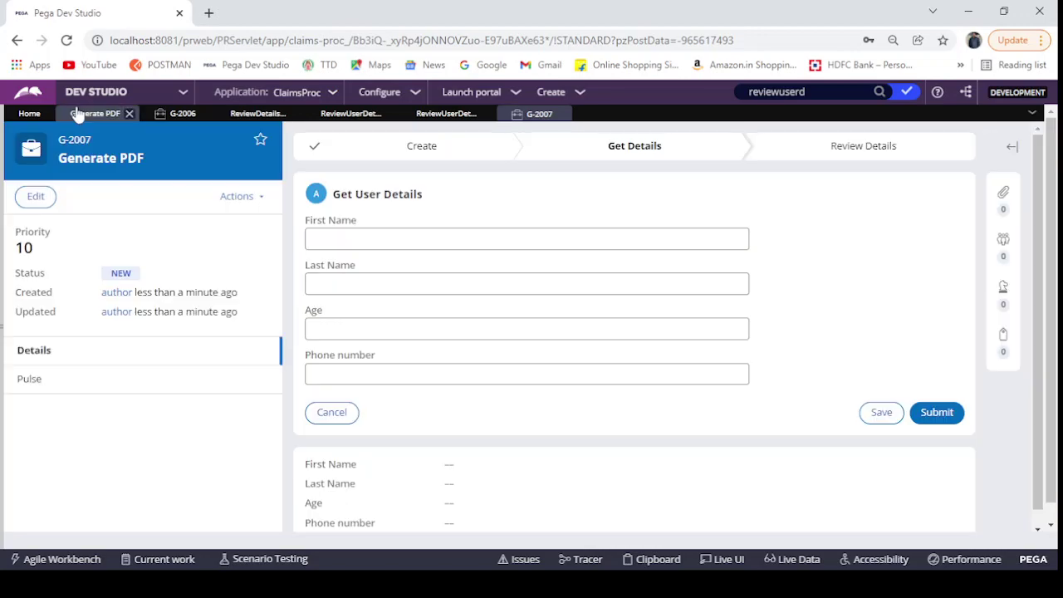
# - Save the Generate PDF case type without the Create process and close the open G-2007 test case
pyautogui.click(92, 113)
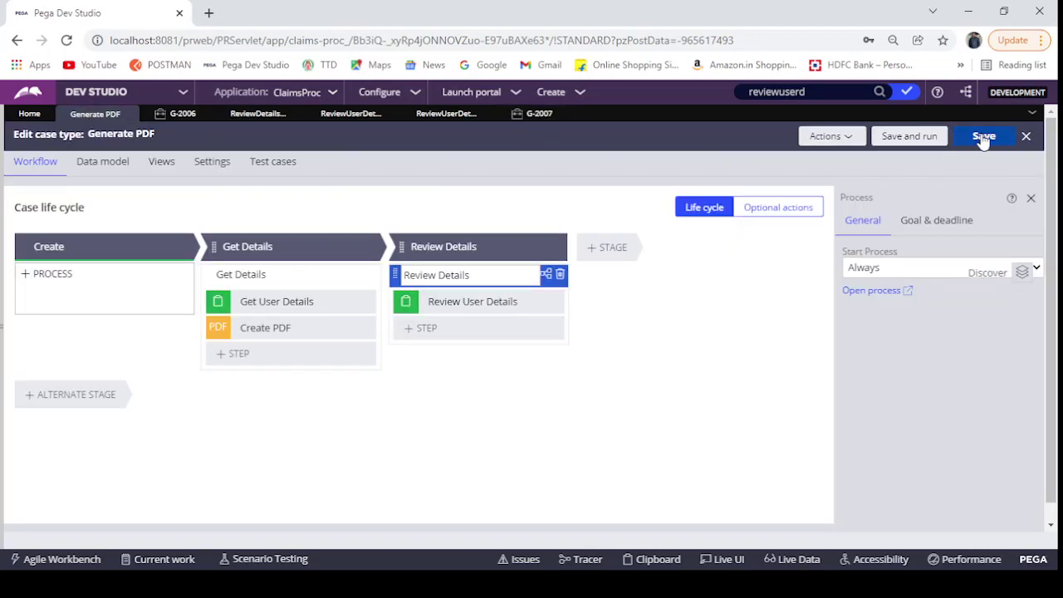
pyautogui.click(305, 281)
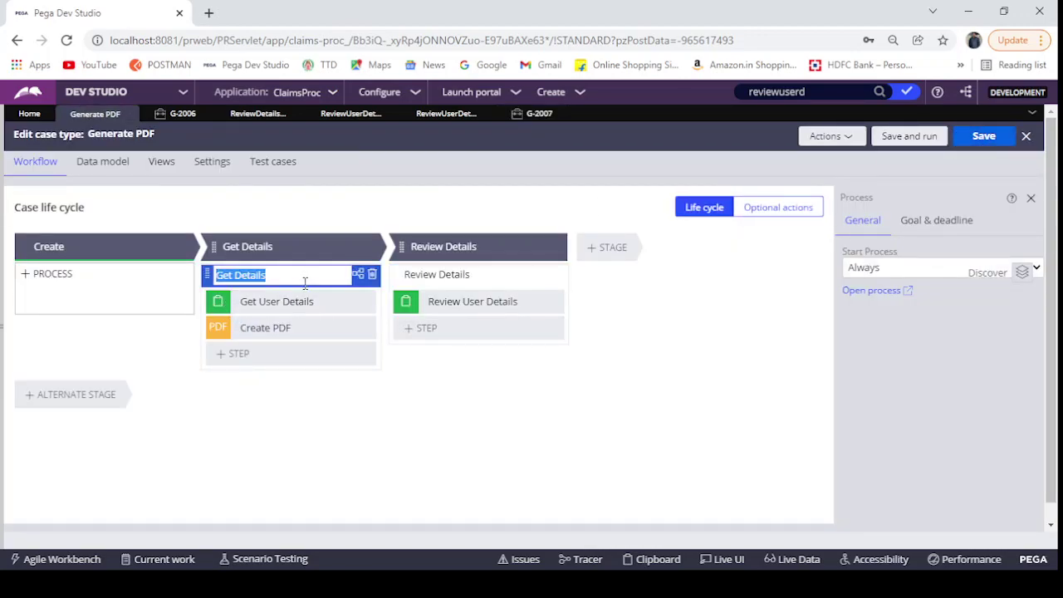
pyautogui.click(983, 136)
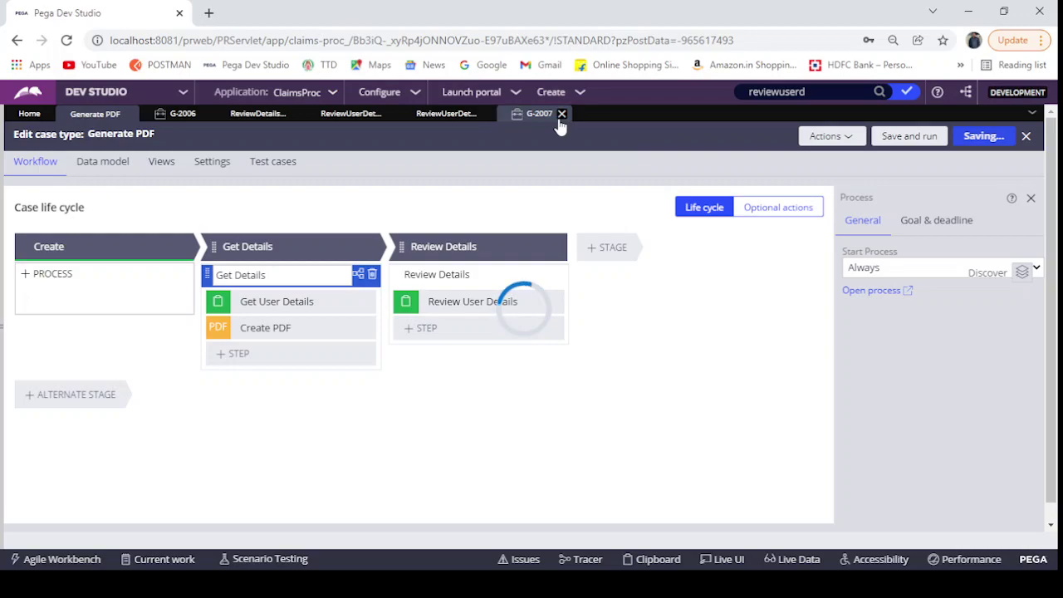
pyautogui.click(562, 113)
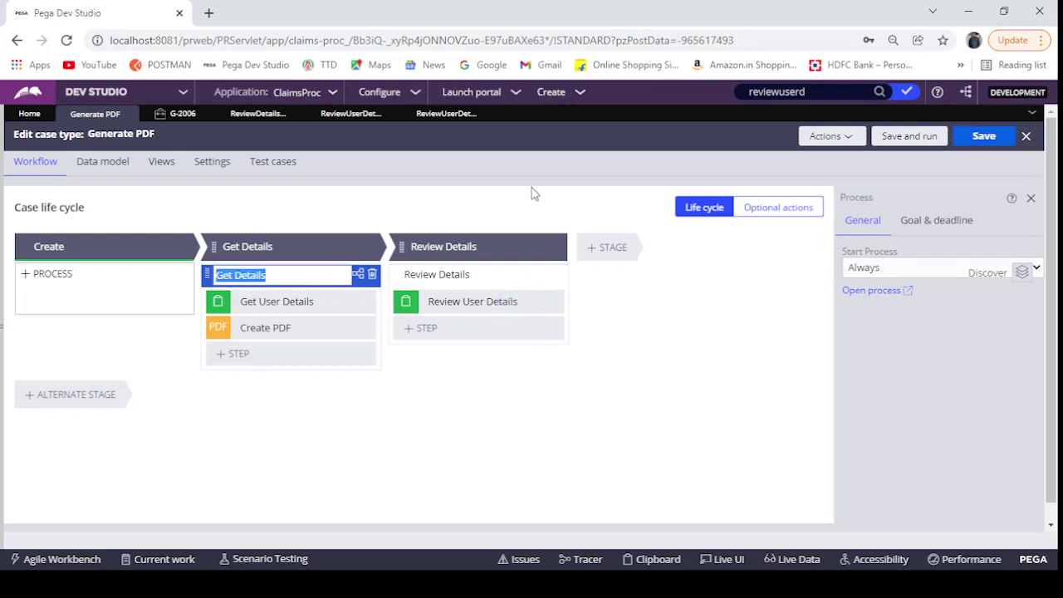
# - Create another Generate PDF case and submit its user details with test as first and last name, age 35 and a phone number
pyautogui.click(555, 96)
pyautogui.click(723, 108)
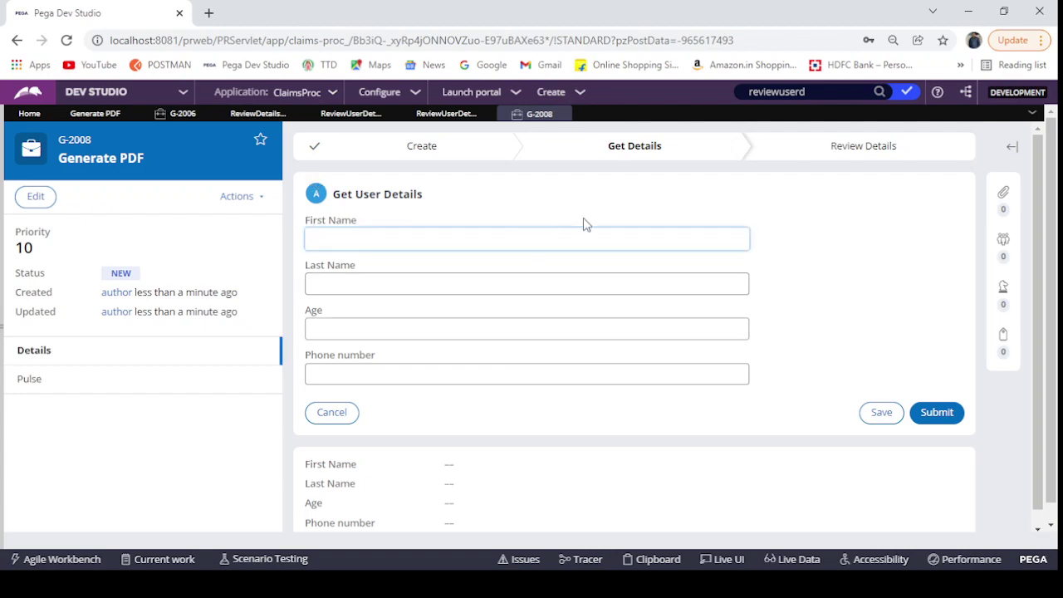
pyautogui.click(498, 240)
pyautogui.write('test')
pyautogui.click(545, 280)
pyautogui.write('test')
pyautogui.click(528, 329)
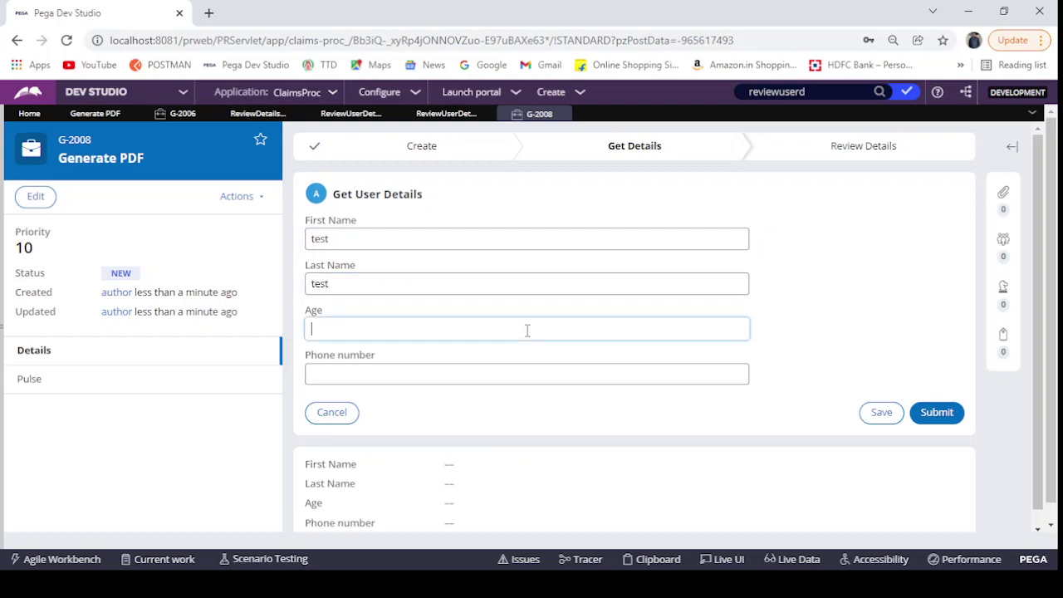
pyautogui.click(474, 377)
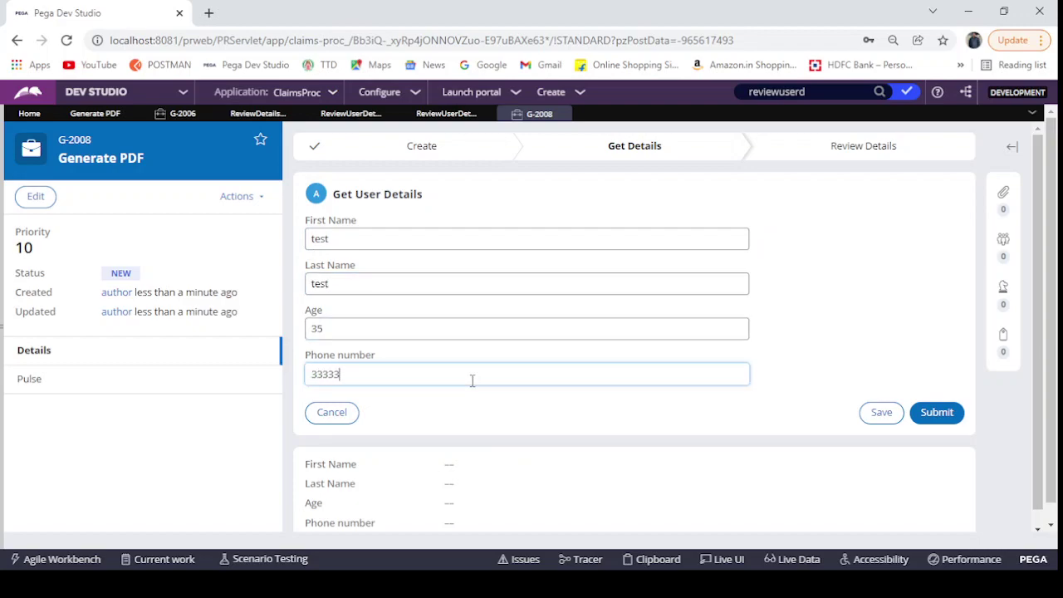
pyautogui.write('3333333333')
pyautogui.click(937, 413)
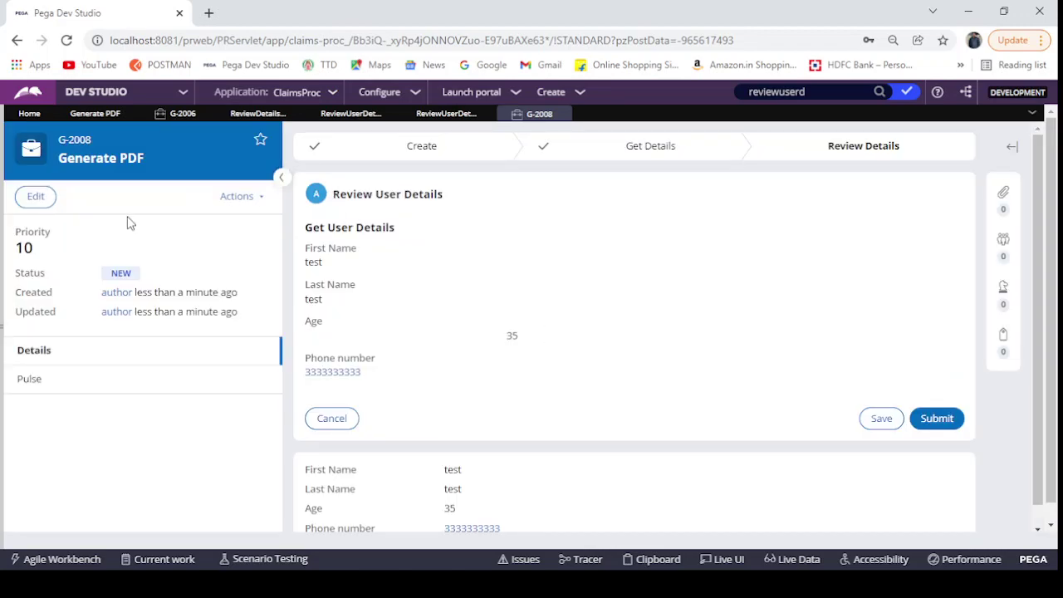
# - Look over the Review User Details view, expand the case's files and documents, and refresh the case
pyautogui.moveTo(334, 194); pyautogui.dragTo(477, 199)
pyautogui.click(484, 199)
pyautogui.doubleClick(410, 196)
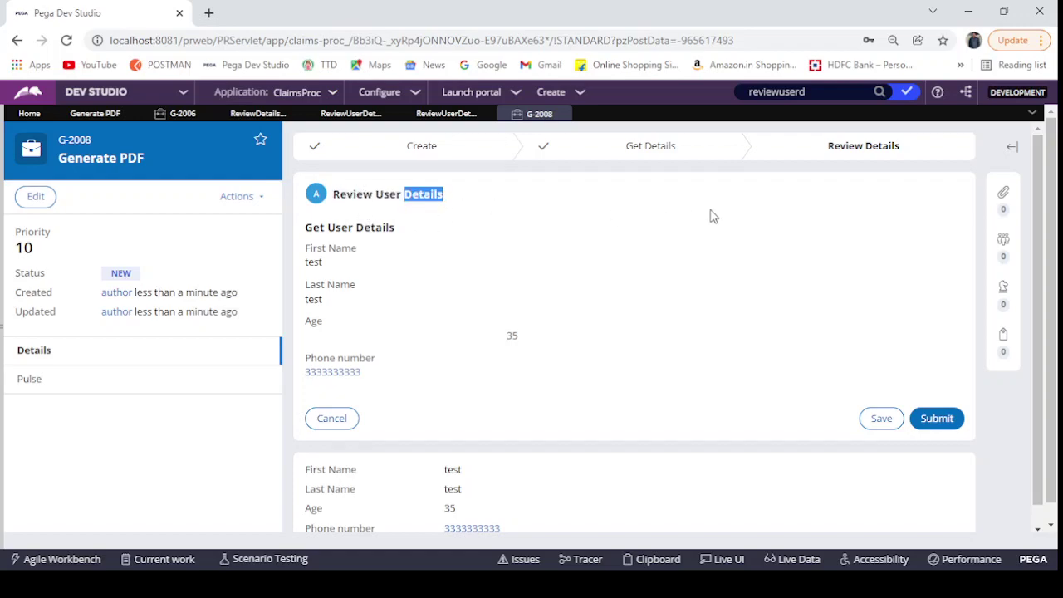
pyautogui.click(439, 259)
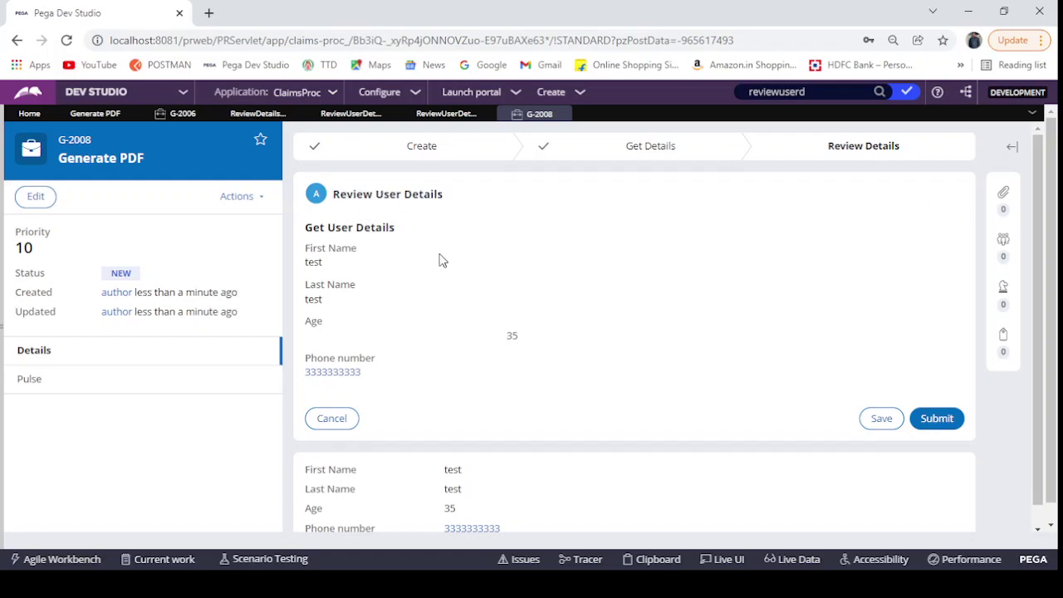
pyautogui.click(1005, 200)
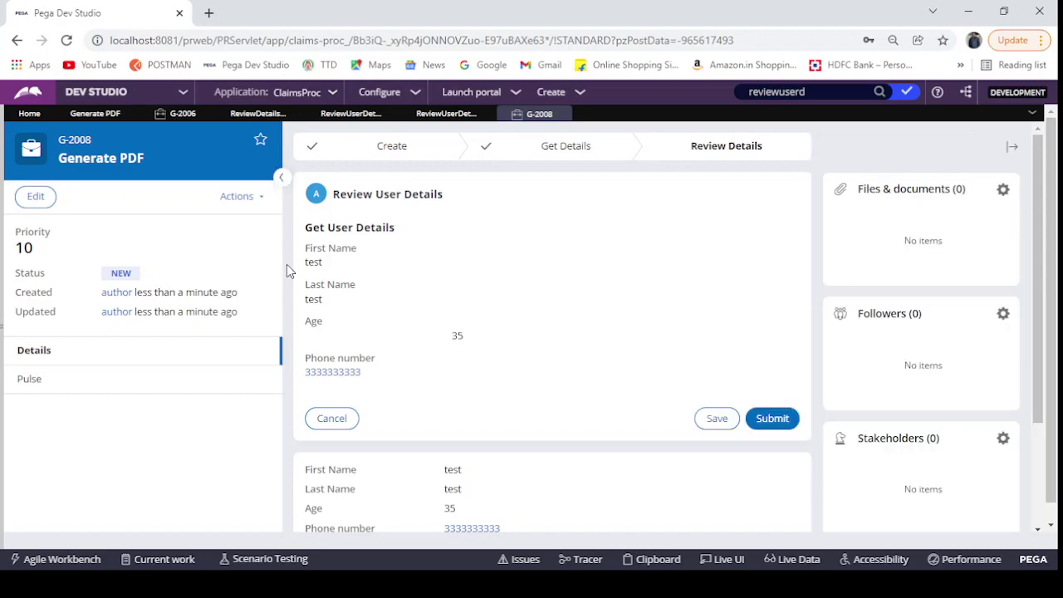
pyautogui.click(236, 208)
pyautogui.click(196, 312)
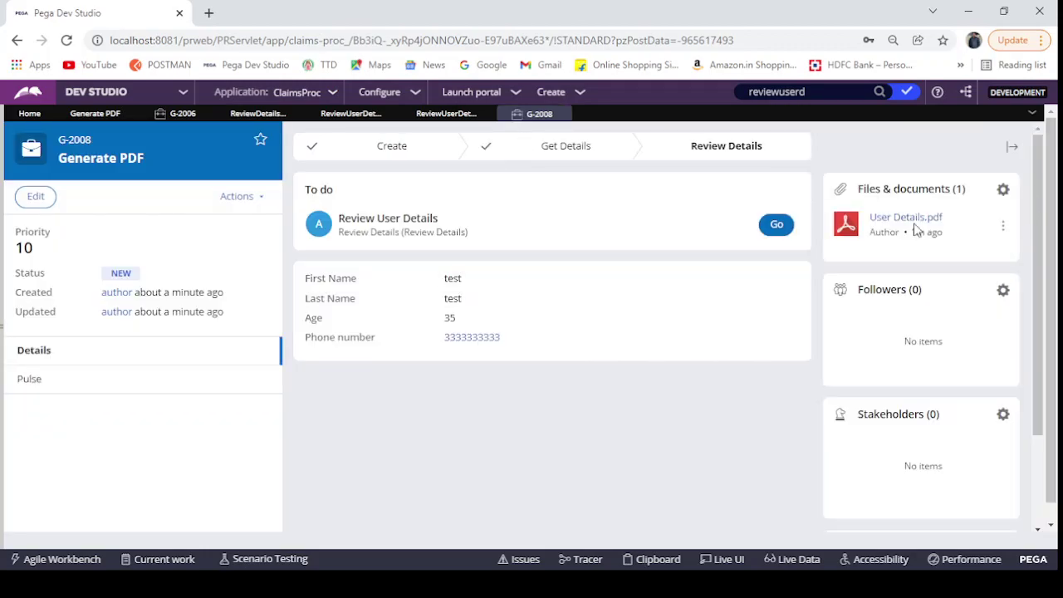
# - Open the attached User Details.pdf, examine the section heading, fields and Age alignment, and close the preview
pyautogui.click(885, 220)
pyautogui.scroll(-2, 574, 370)
pyautogui.scroll(2, 525, 397)
pyautogui.moveTo(266, 319); pyautogui.dragTo(514, 429)
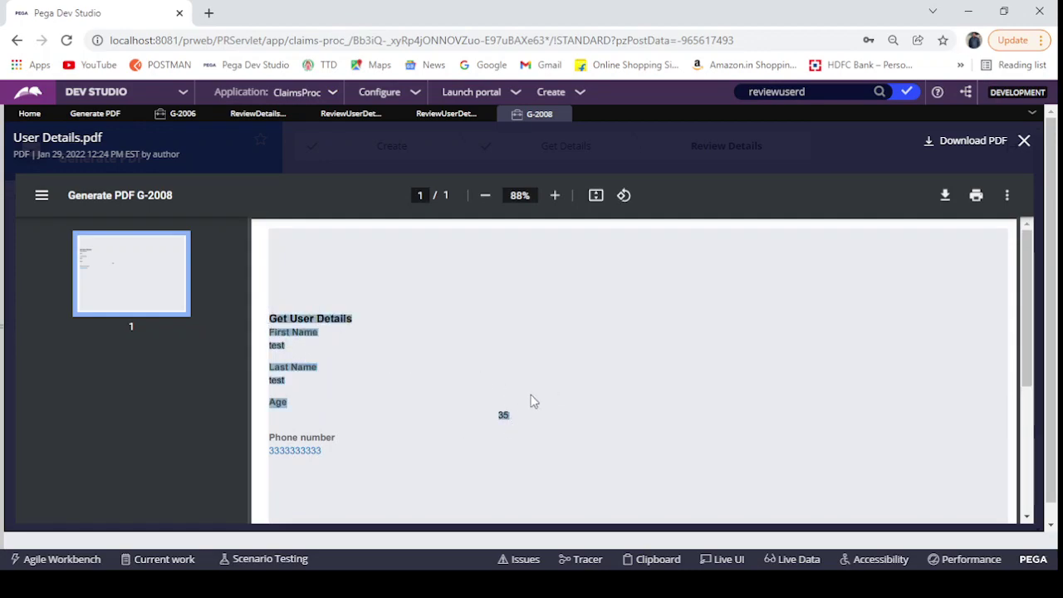
pyautogui.click(308, 324)
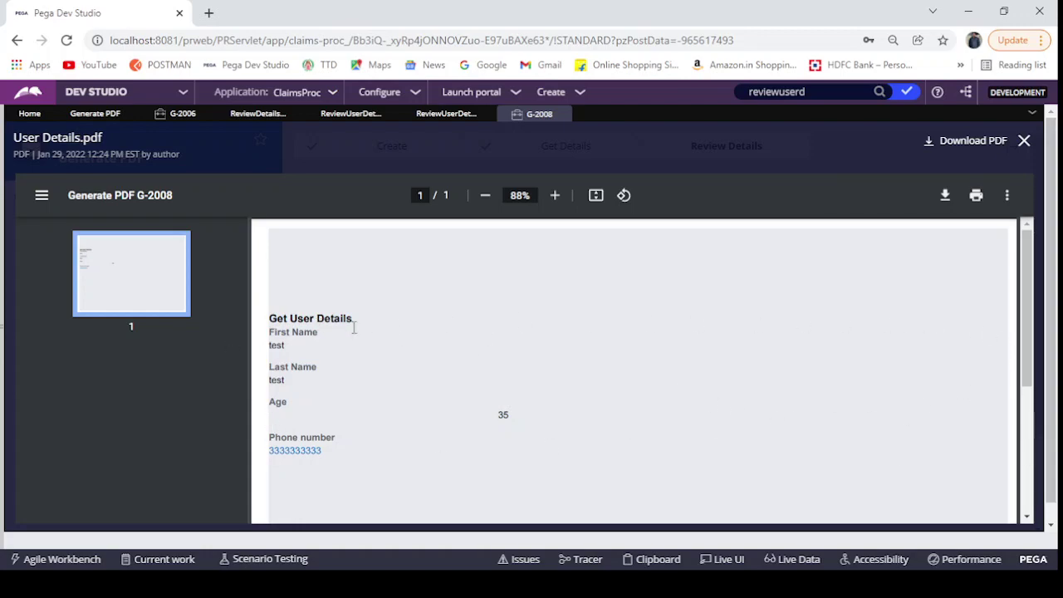
pyautogui.moveTo(268, 318); pyautogui.dragTo(352, 320)
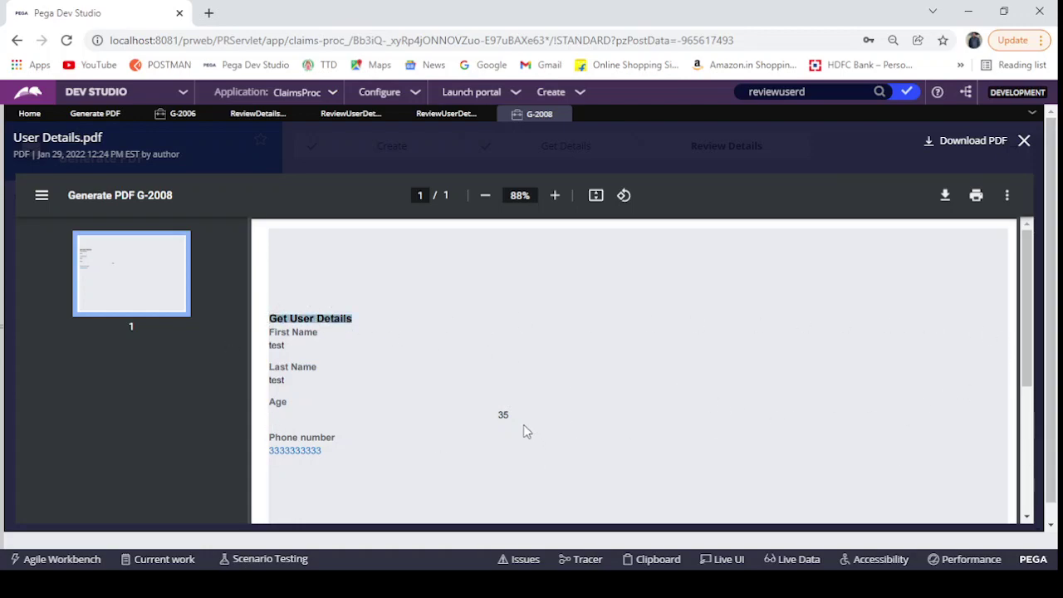
pyautogui.click(559, 449)
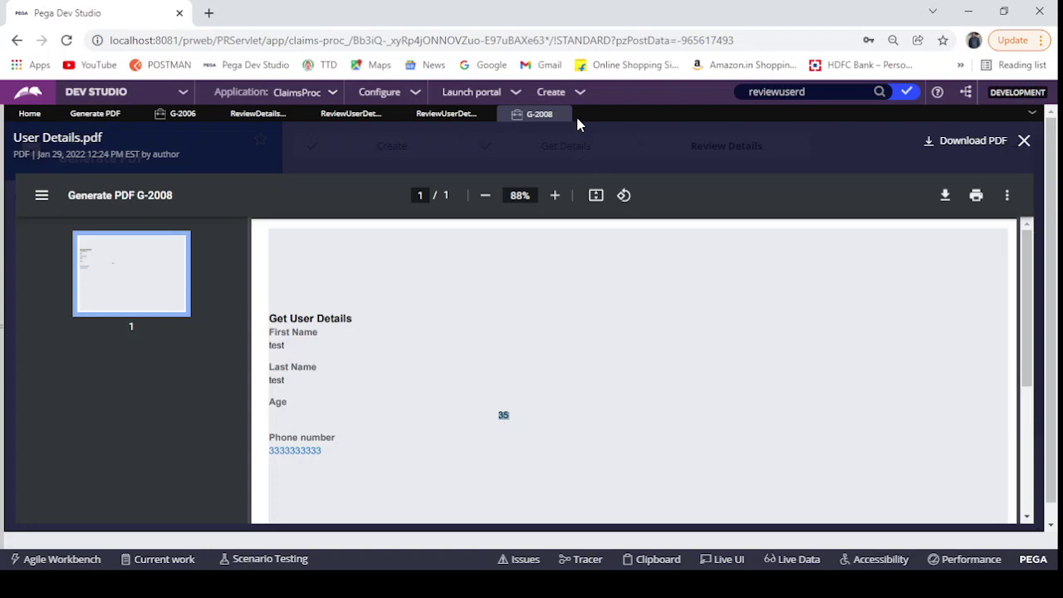
pyautogui.click(1025, 143)
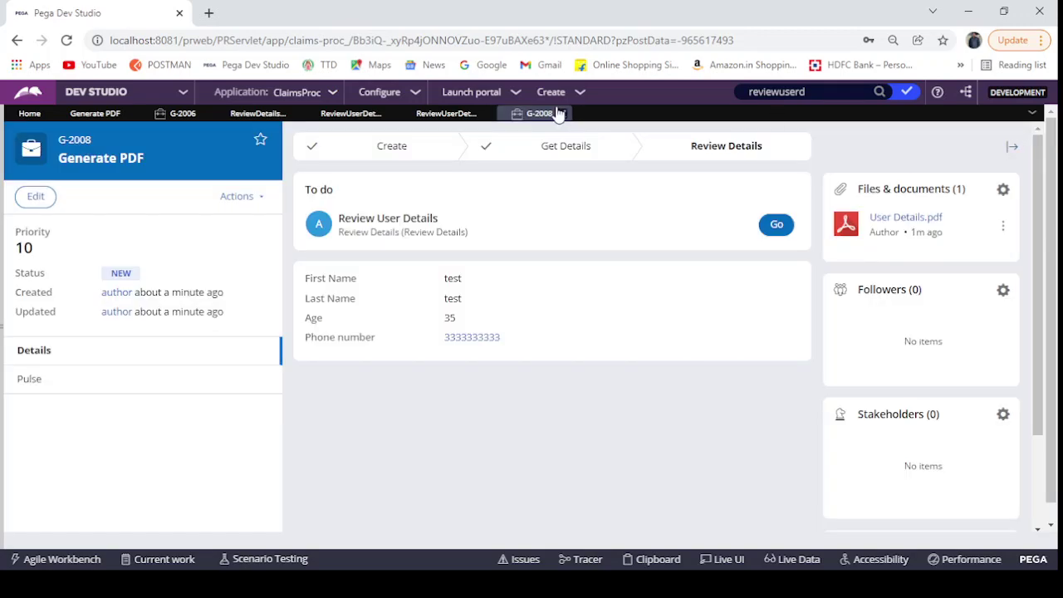
# - Close the test case and open the embedded GetUserDetails section from the ReviewUserDetails section's cell properties
pyautogui.click(565, 113)
pyautogui.click(446, 116)
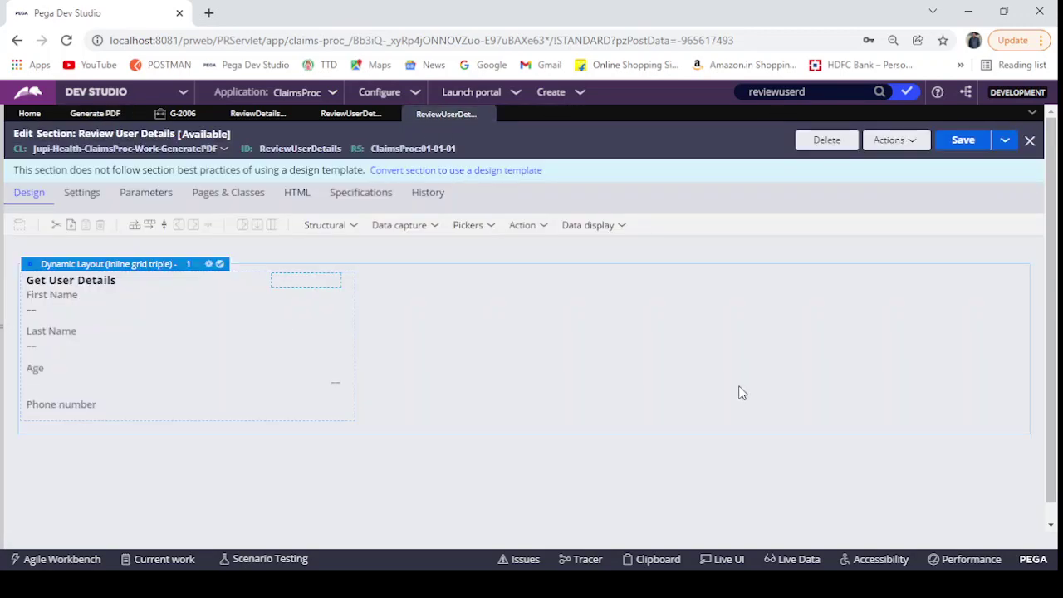
pyautogui.doubleClick(180, 340)
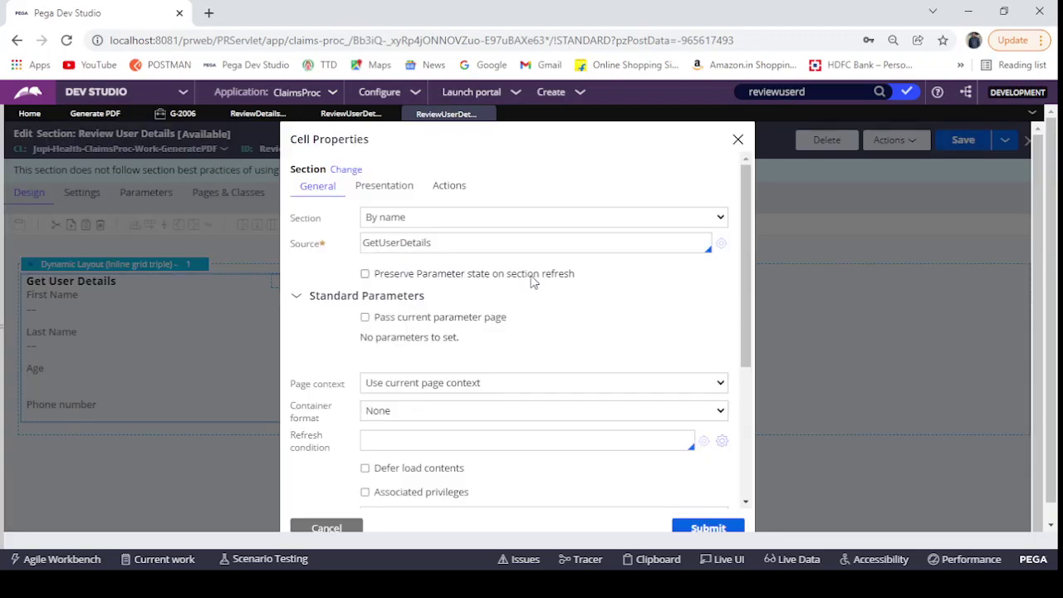
pyautogui.click(721, 244)
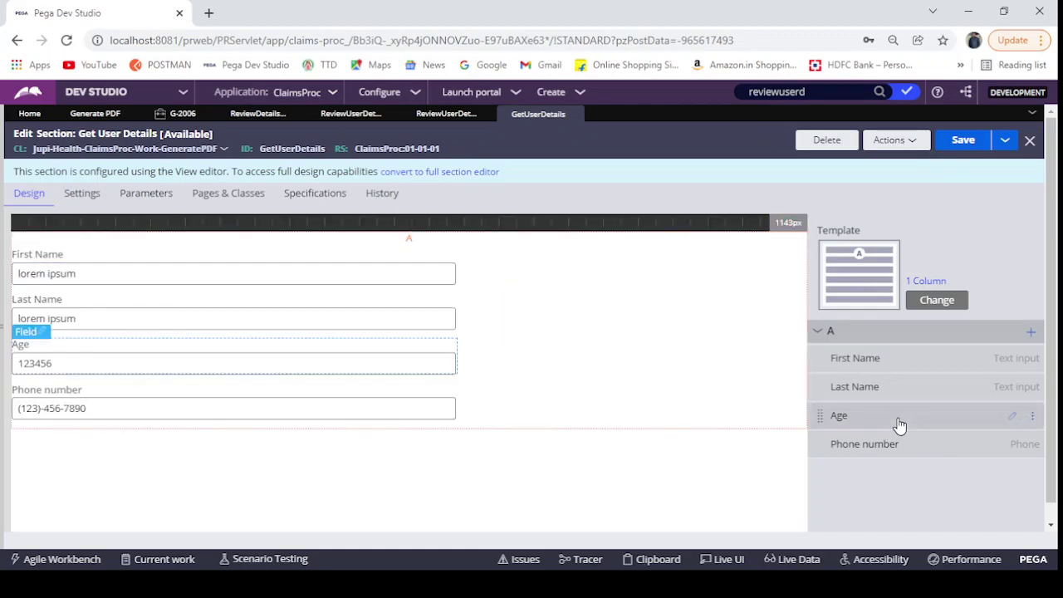
# - Set the Age field's read-only text alignment to Left in the GetUserDetails section and apply the cell properties
pyautogui.click(1012, 417)
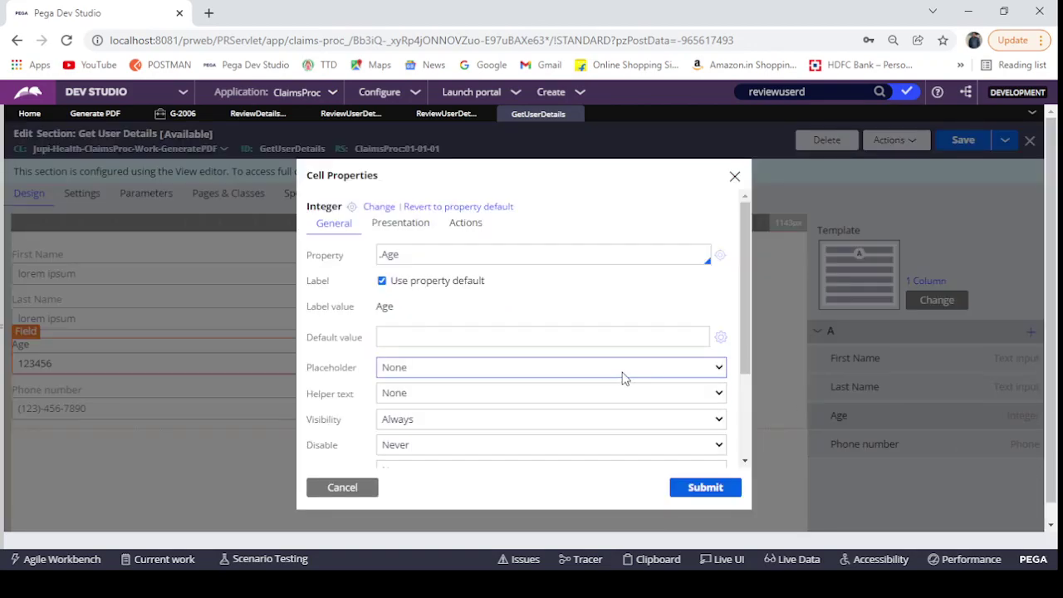
pyautogui.scroll(-3, 622, 375)
pyautogui.scroll(3, 512, 322)
pyautogui.click(408, 223)
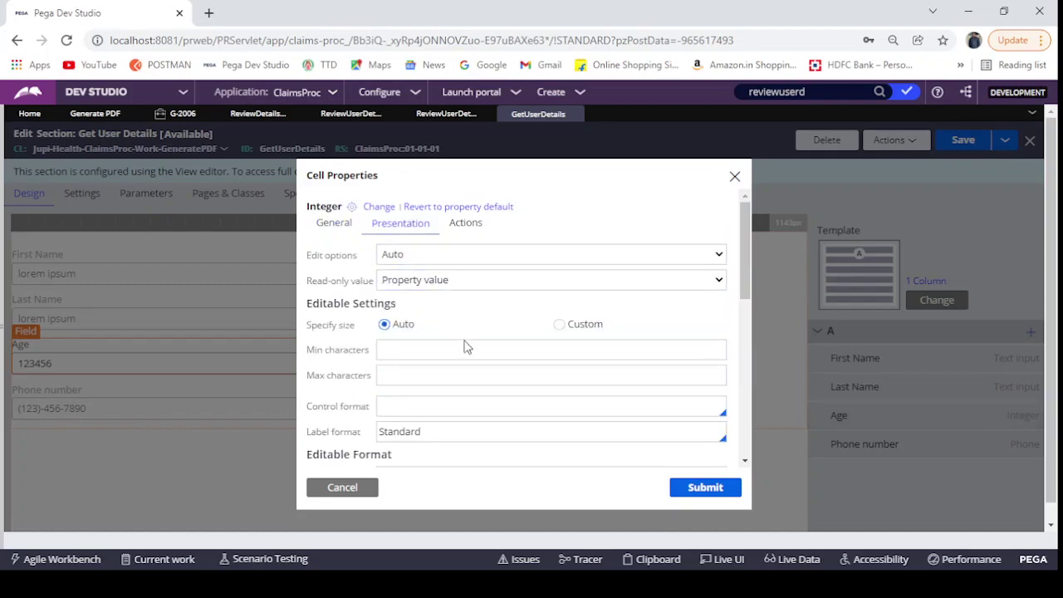
pyautogui.scroll(-5, 465, 344)
pyautogui.scroll(-1, 467, 353)
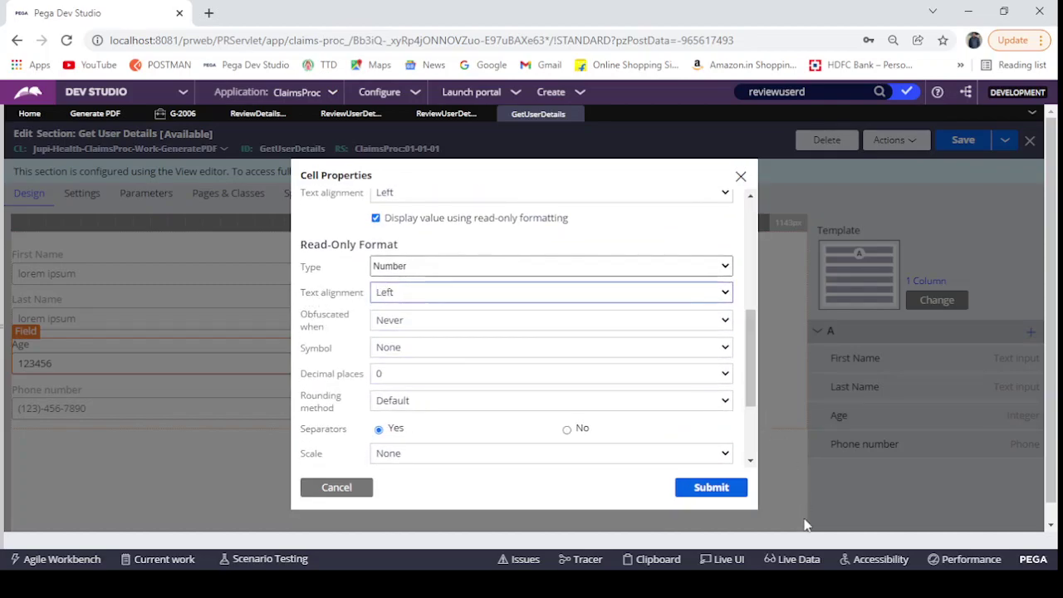
pyautogui.click(705, 490)
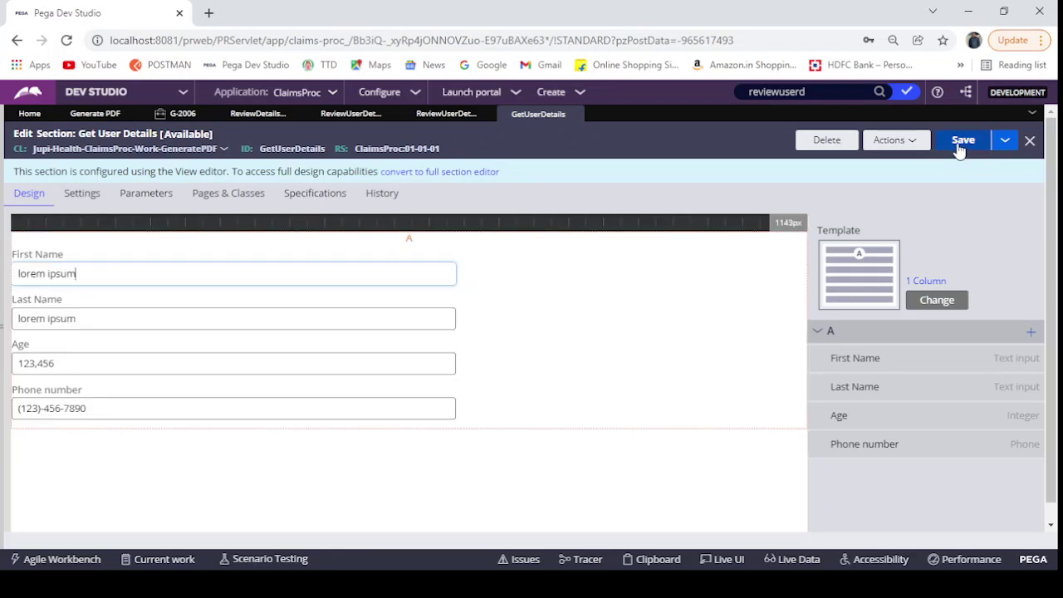
# - Save the GetUserDetails section and create a new Generate PDF case
pyautogui.click(963, 141)
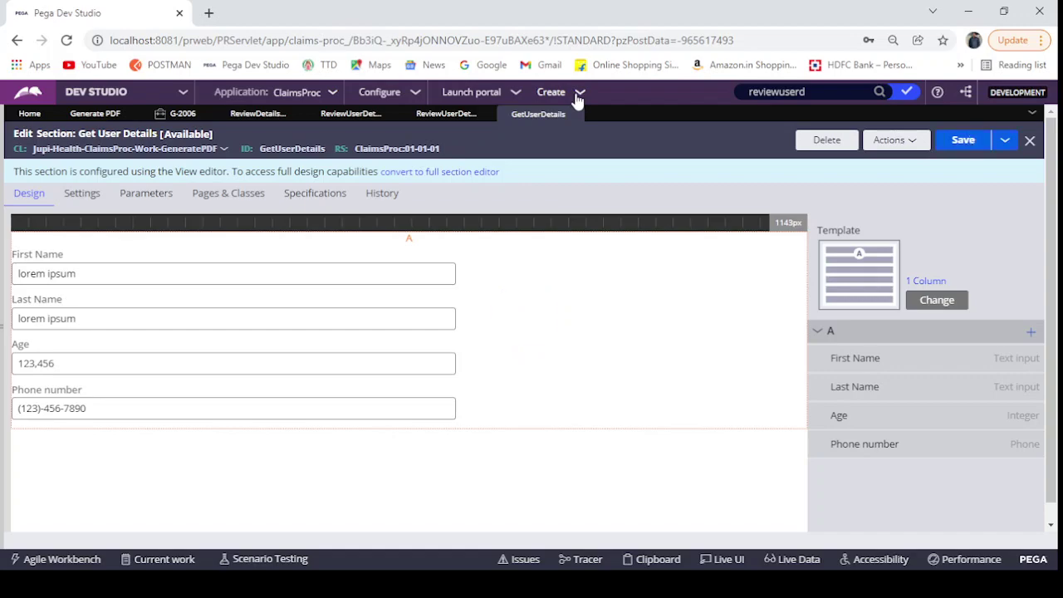
pyautogui.click(579, 94)
pyautogui.moveTo(615, 106)
pyautogui.click(736, 108)
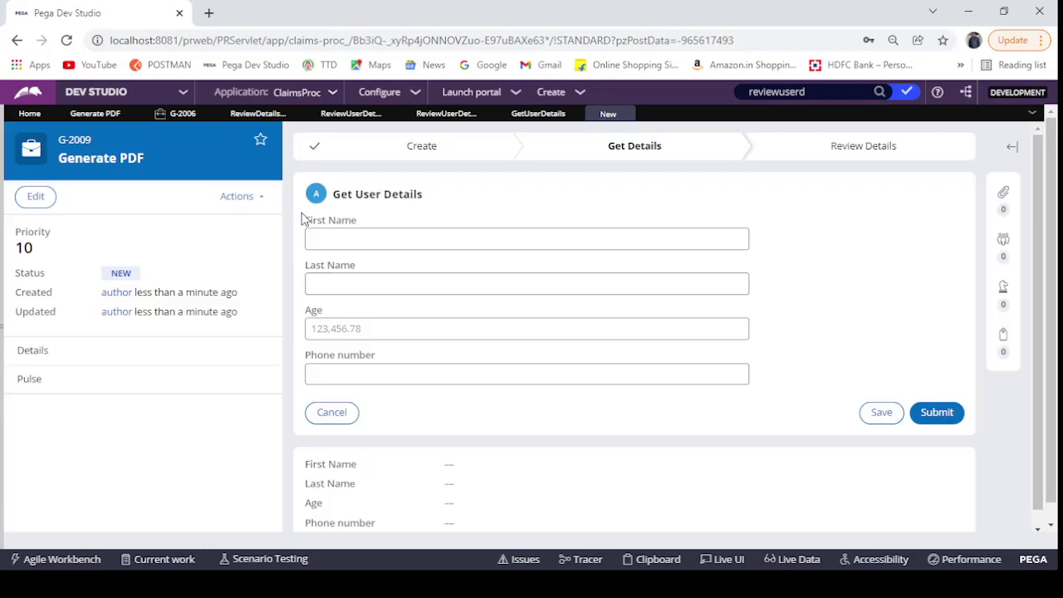
# - Enter test as first and last name, age 33 and the phone number, then submit the details and the Review User Details step
pyautogui.click(372, 237)
pyautogui.write('test')
pyautogui.click(533, 290)
pyautogui.write('test')
pyautogui.click(531, 329)
pyautogui.write('33')
pyautogui.click(493, 379)
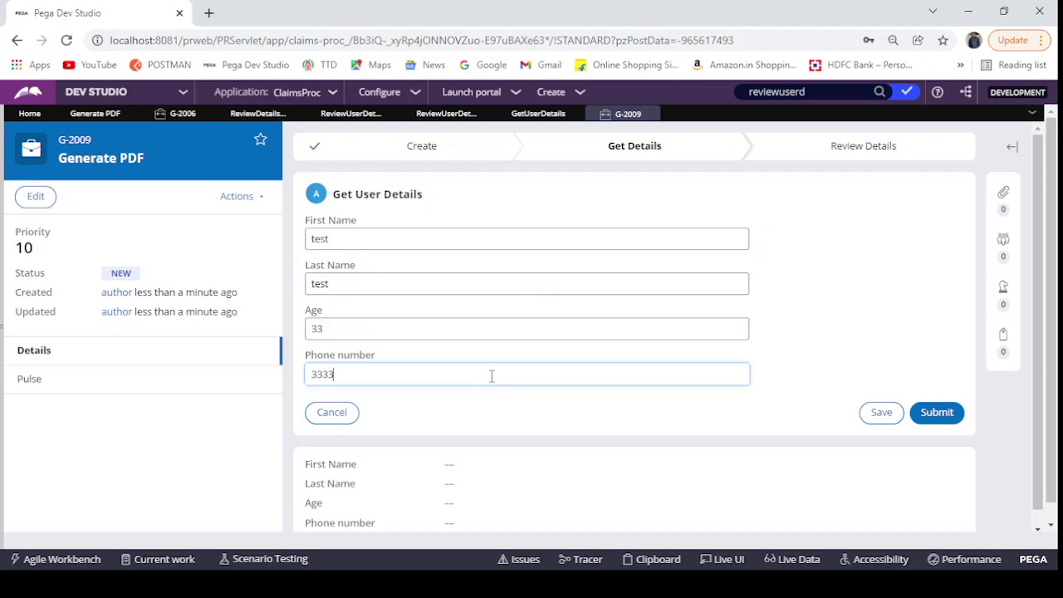
pyautogui.click(943, 418)
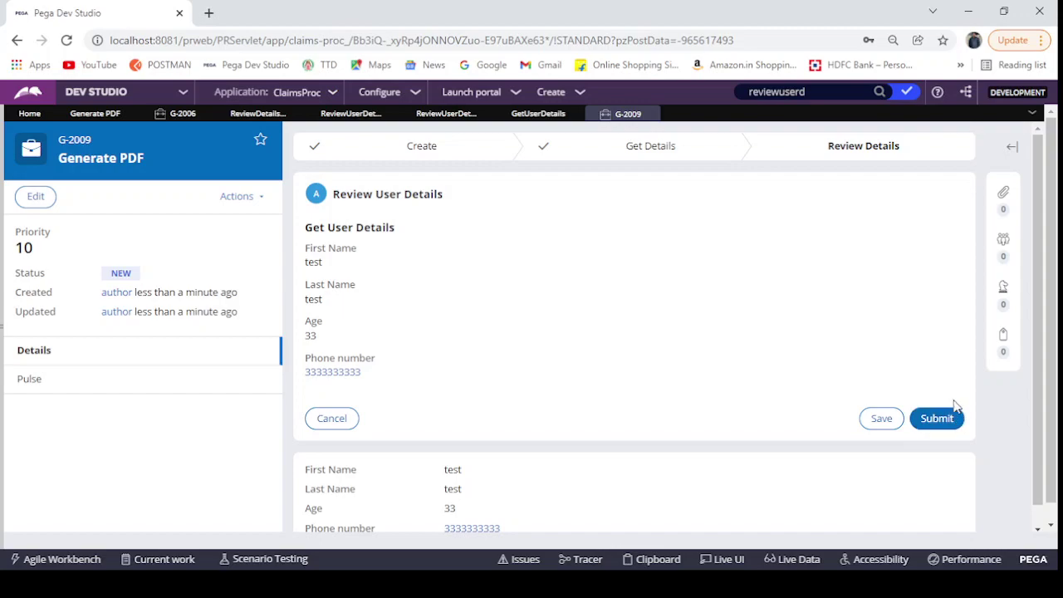
pyautogui.moveTo(333, 341); pyautogui.dragTo(305, 319)
pyautogui.click(939, 419)
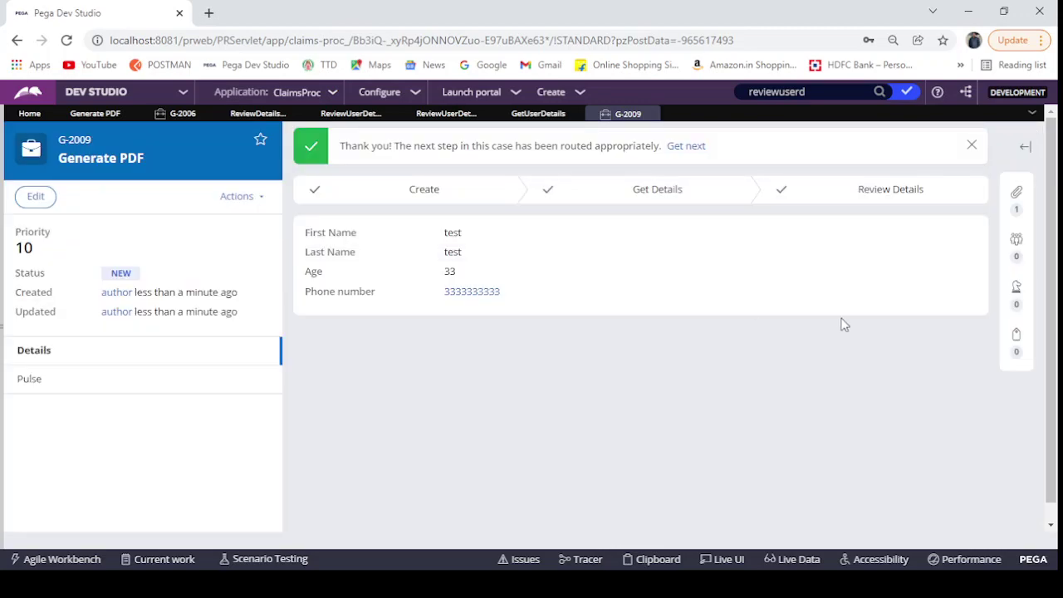
# - Open the new case's attached User Details.pdf, examine the layout and alignment of its fields, and close the preview
pyautogui.click(1012, 206)
pyautogui.click(885, 219)
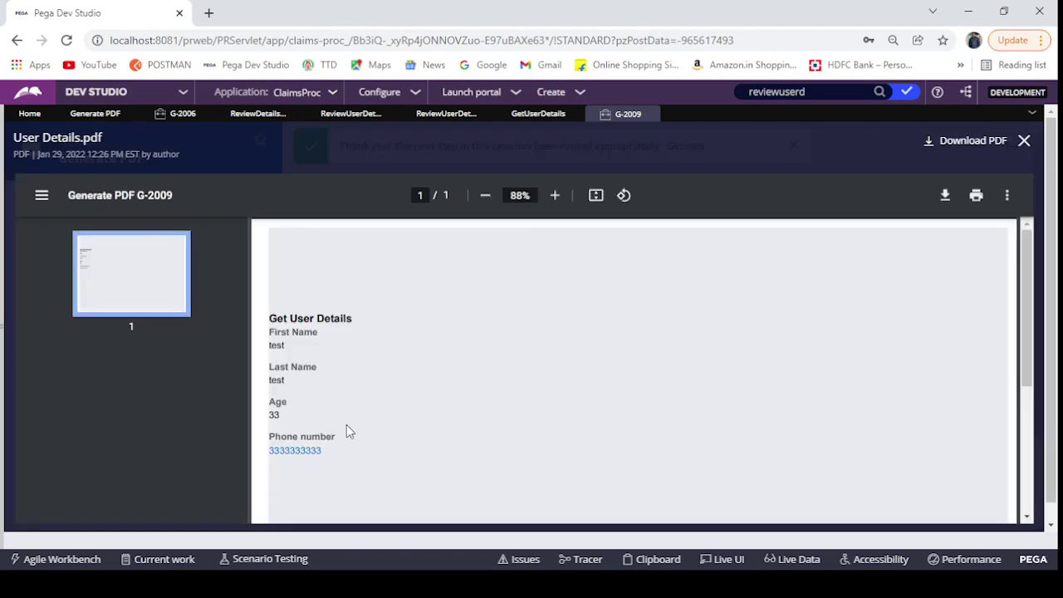
pyautogui.moveTo(277, 320); pyautogui.dragTo(347, 448)
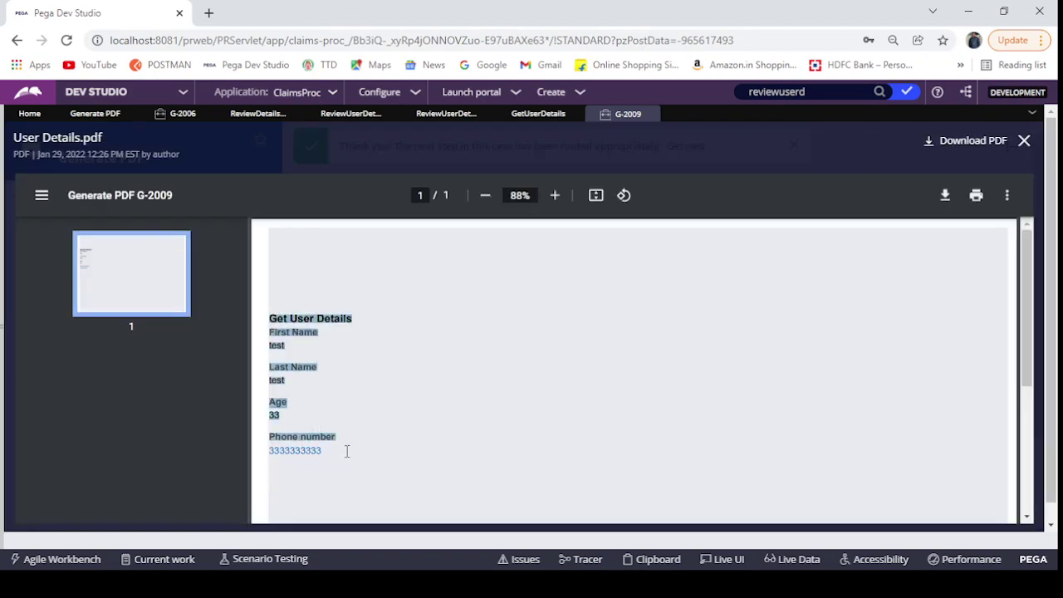
pyautogui.click(406, 455)
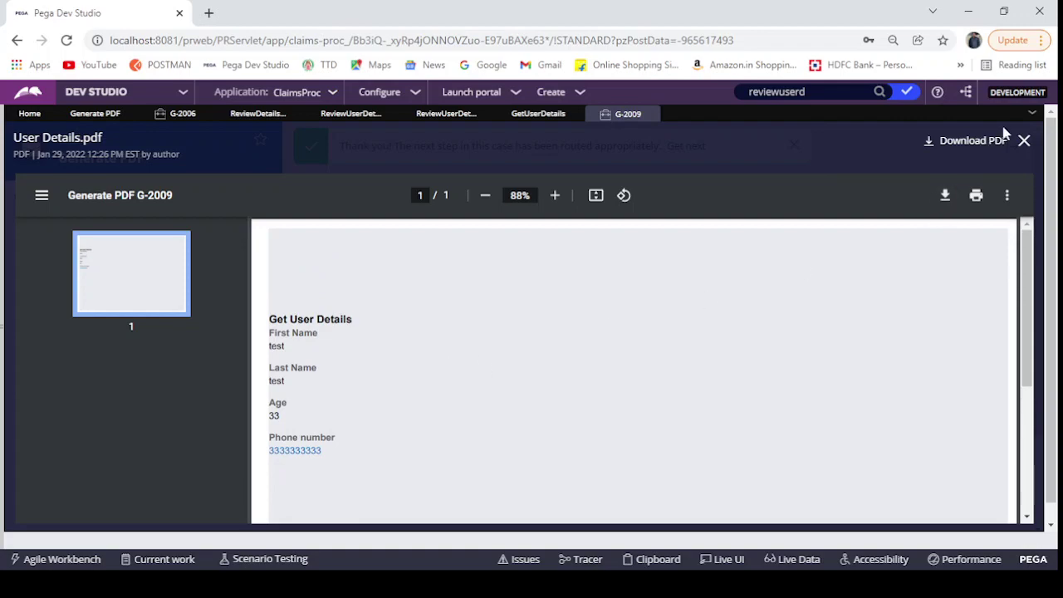
pyautogui.click(1024, 141)
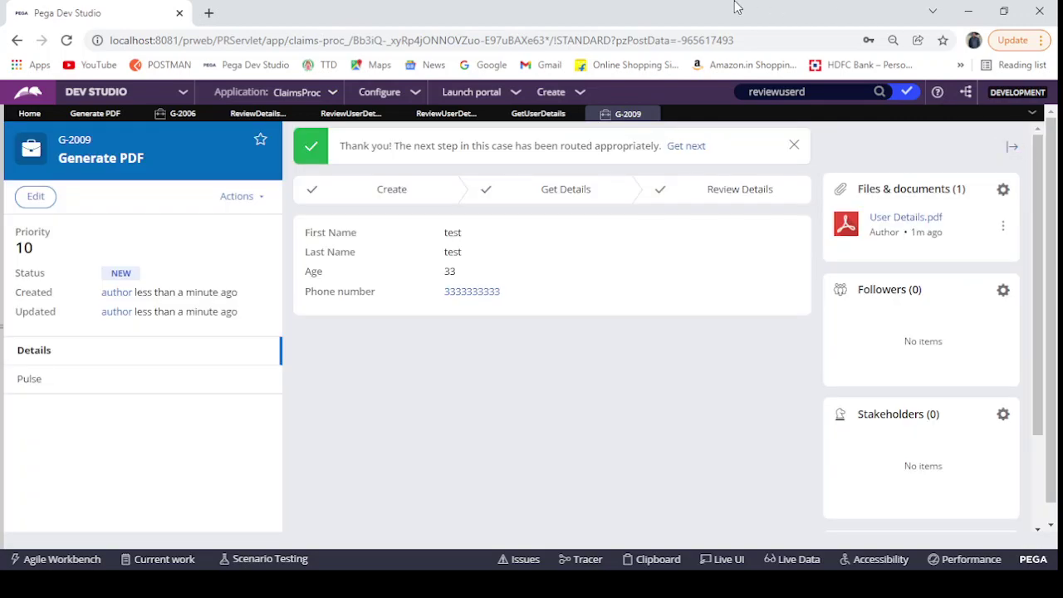